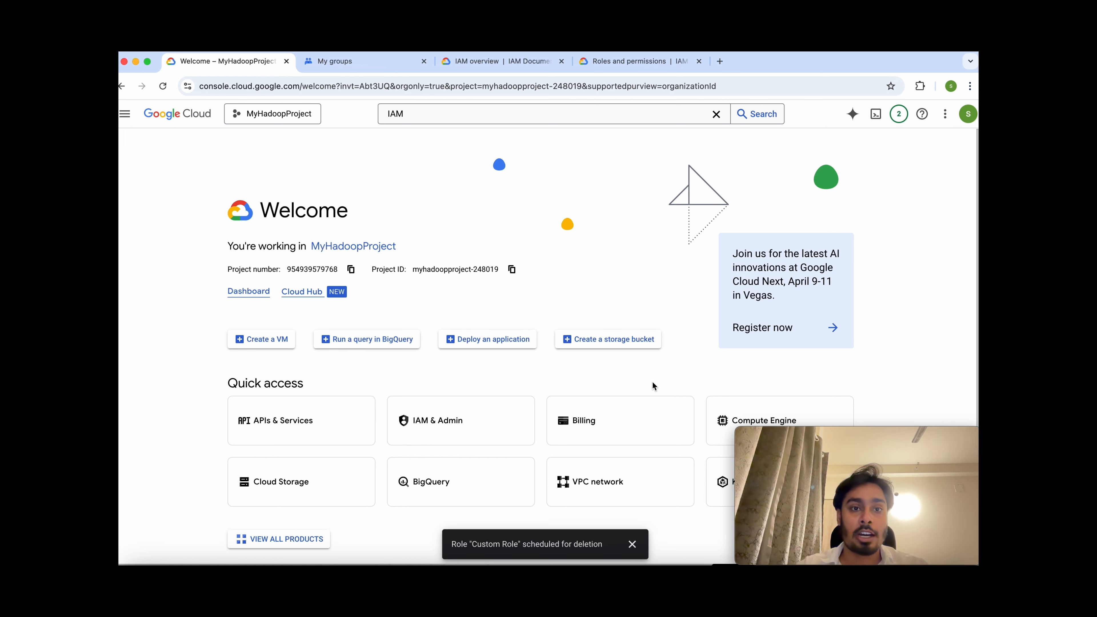
# Search for IAM and open the IAM & Admin permissions page for MyHadoopProject.
pyautogui.click(435, 113)
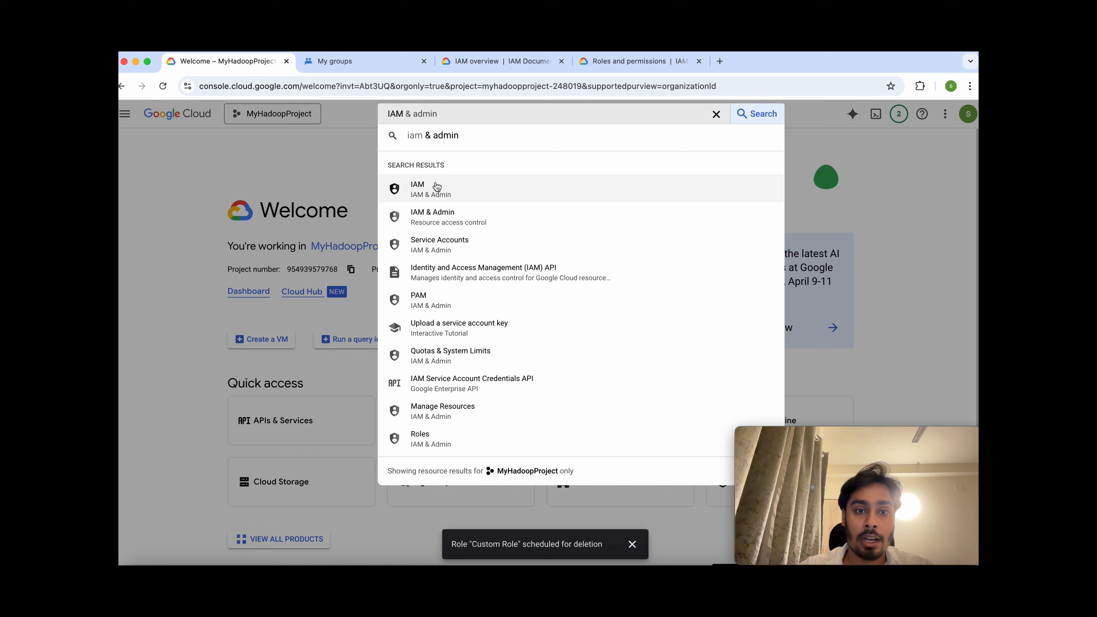
pyautogui.click(431, 192)
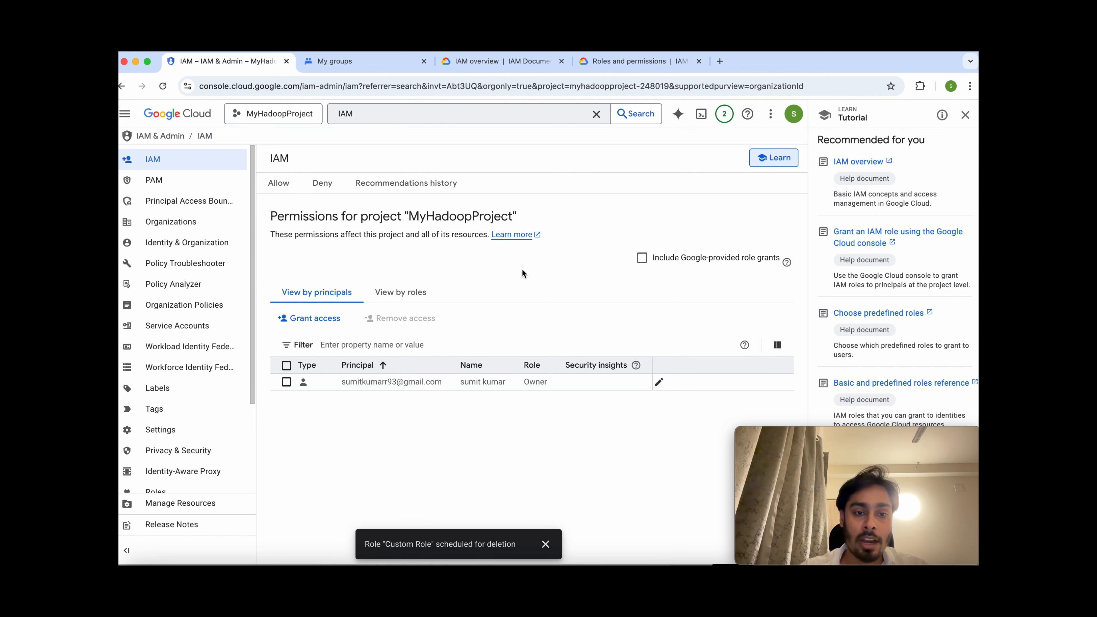
# Start a Grant access request and add the new Gmail user as the principal.
pyautogui.click(328, 321)
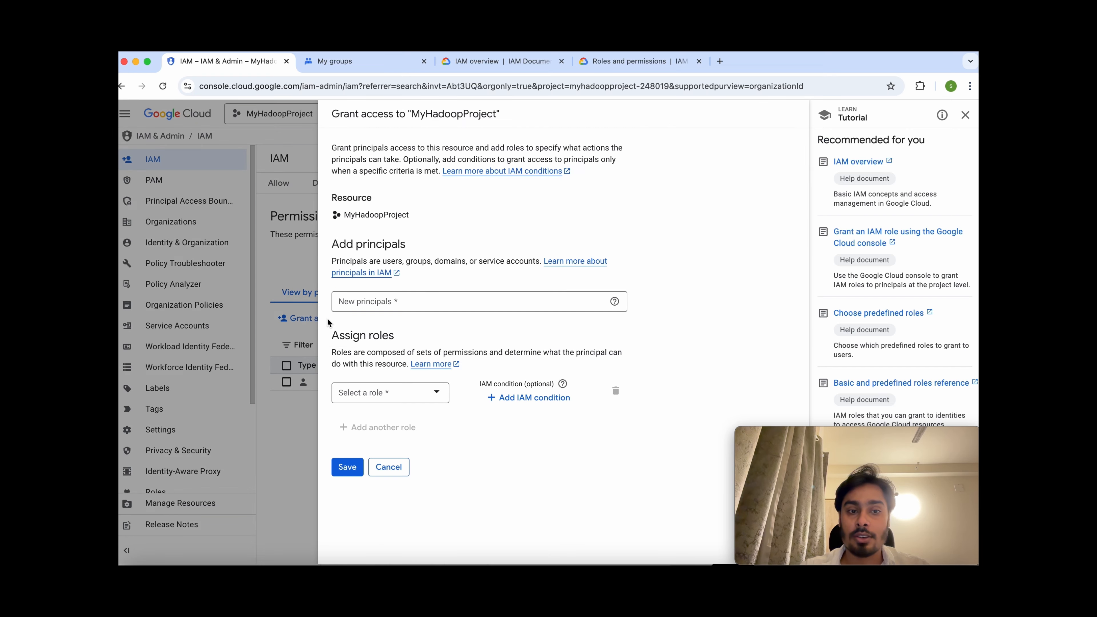
pyautogui.click(397, 308)
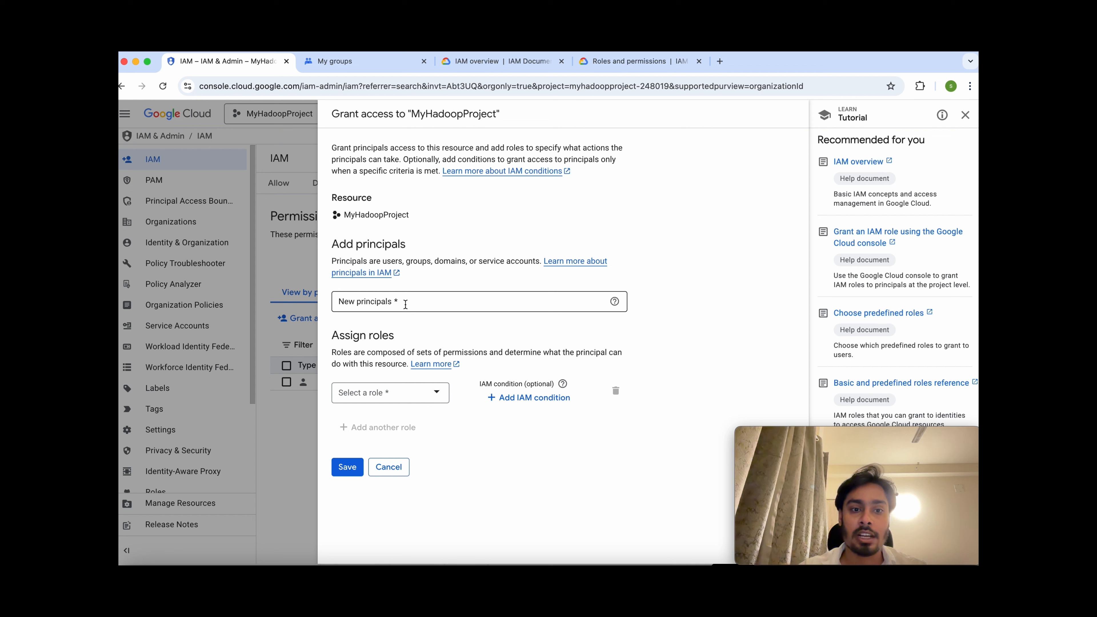
pyautogui.click(406, 305)
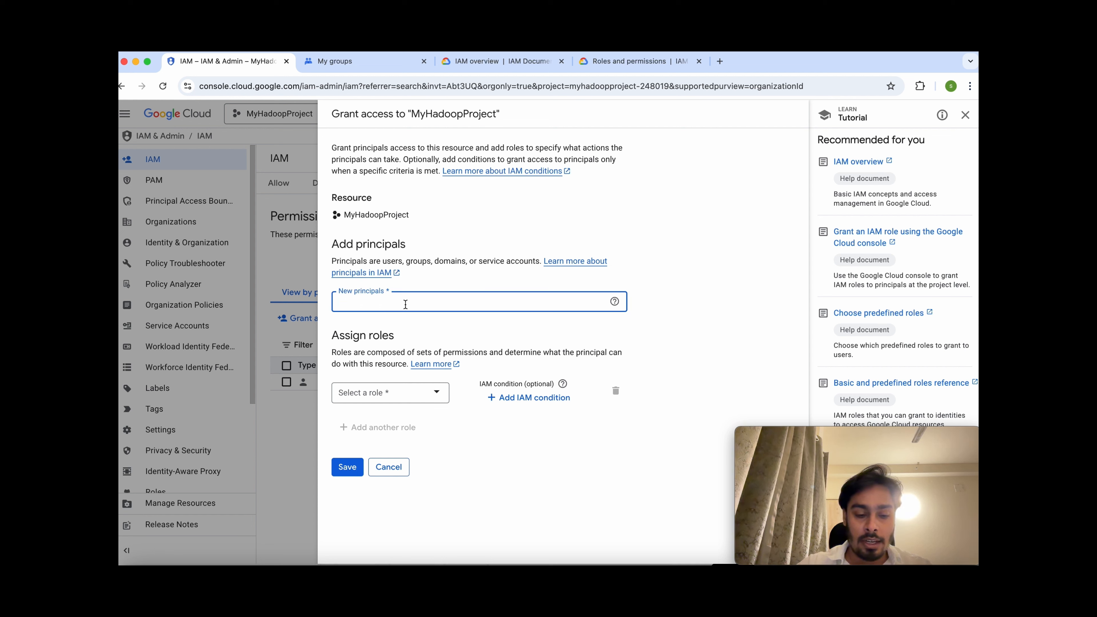
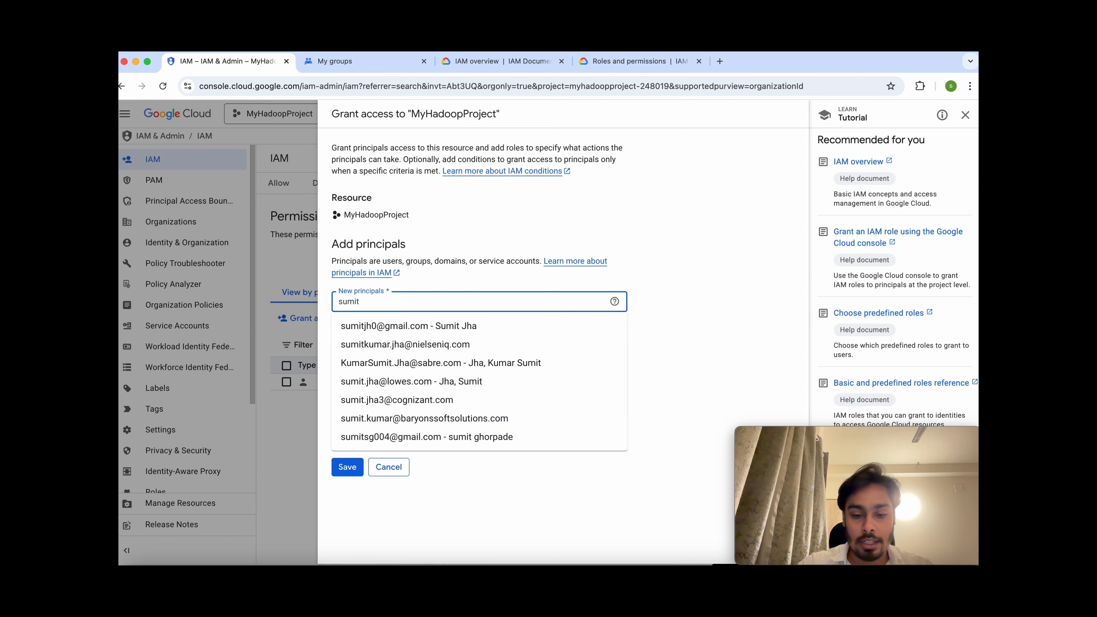
pyautogui.click(422, 323)
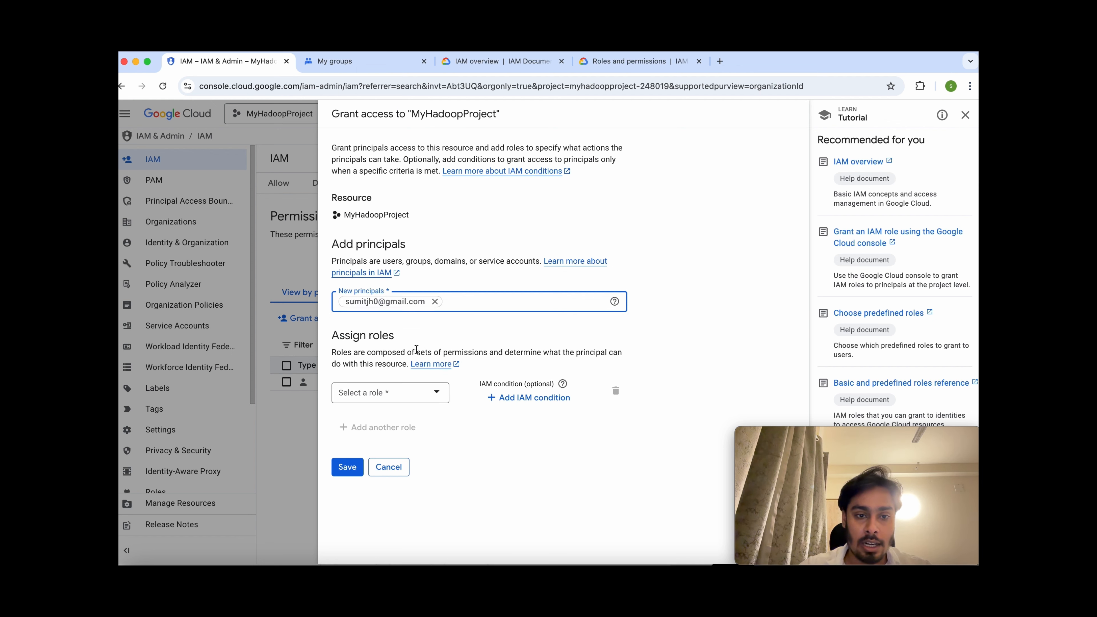
# Assign the BigQuery Admin and Storage Admin roles to that principal and save.
pyautogui.click(409, 394)
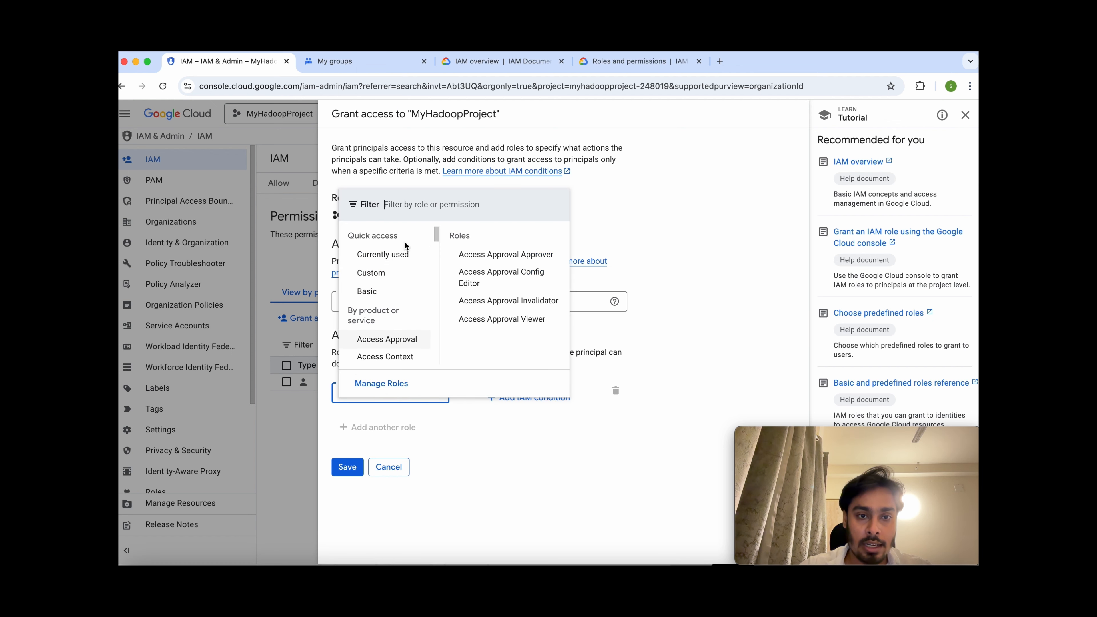
pyautogui.click(405, 211)
pyautogui.write('bigquery')
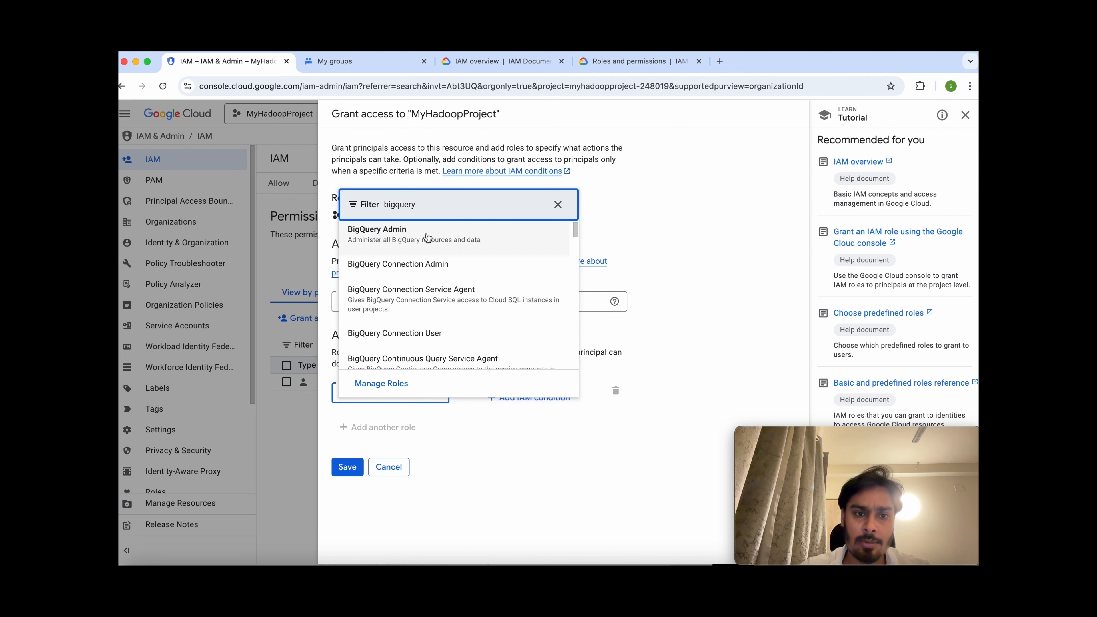
pyautogui.click(427, 237)
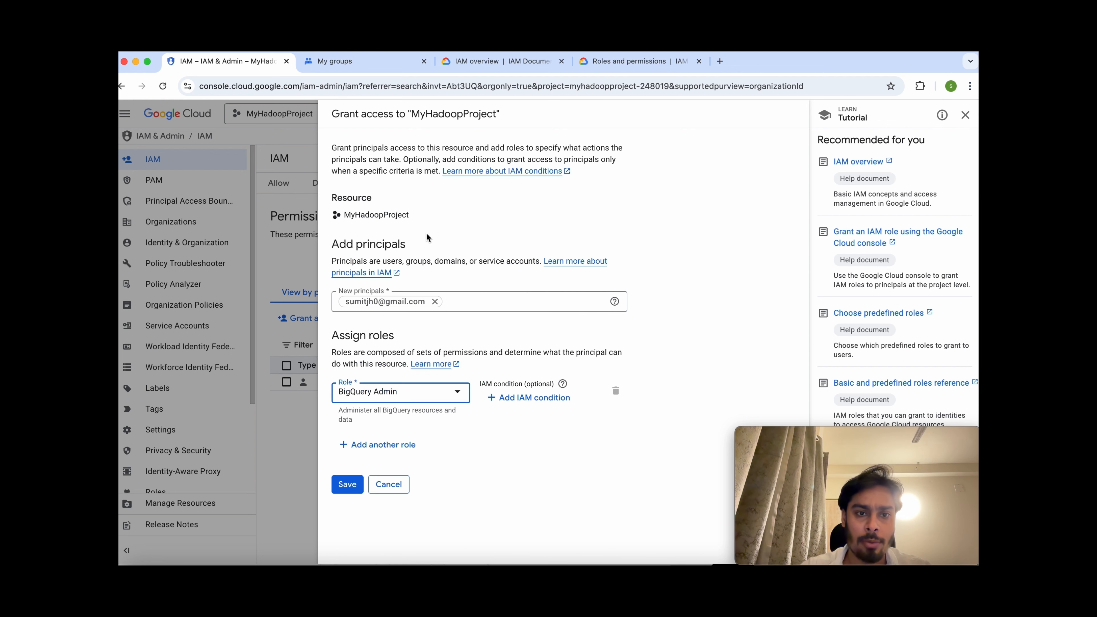
pyautogui.click(406, 445)
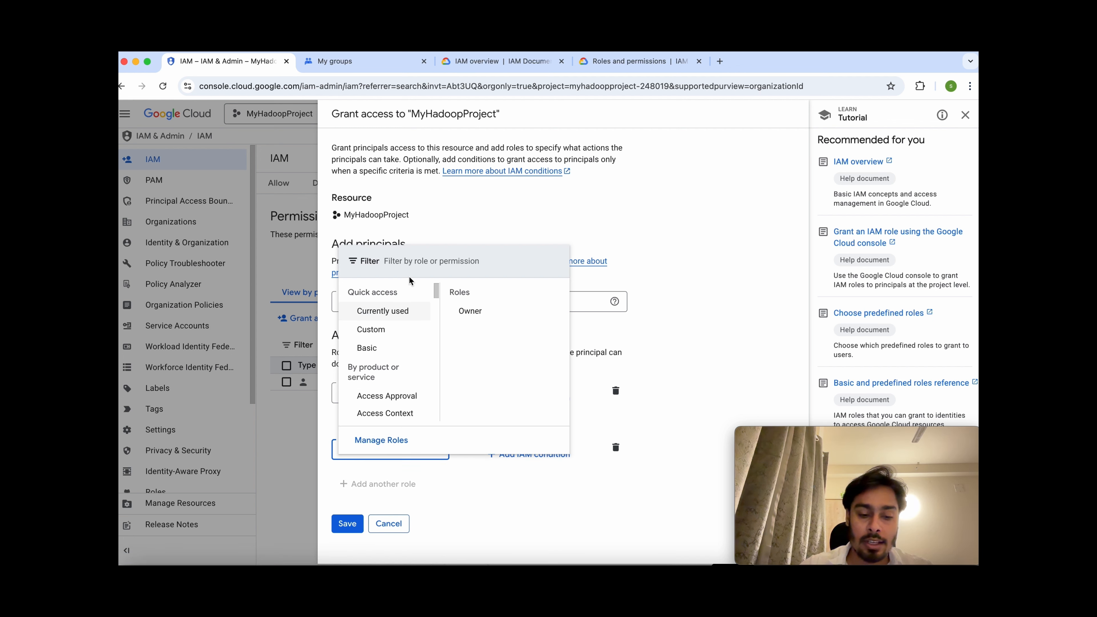
pyautogui.click(410, 261)
pyautogui.write('storage admin')
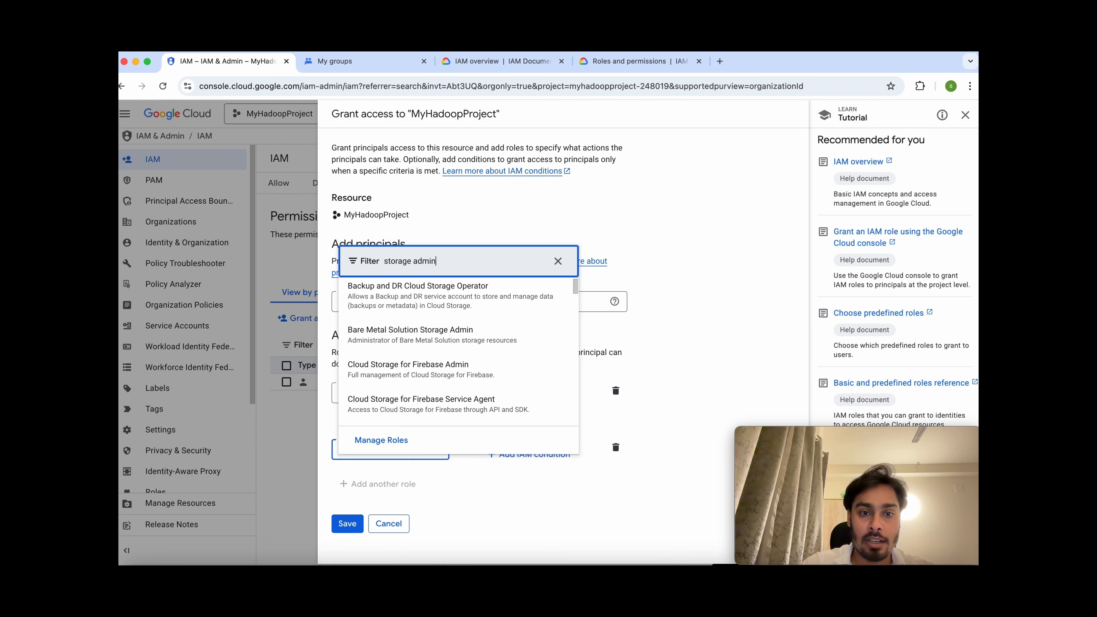
pyautogui.click(423, 295)
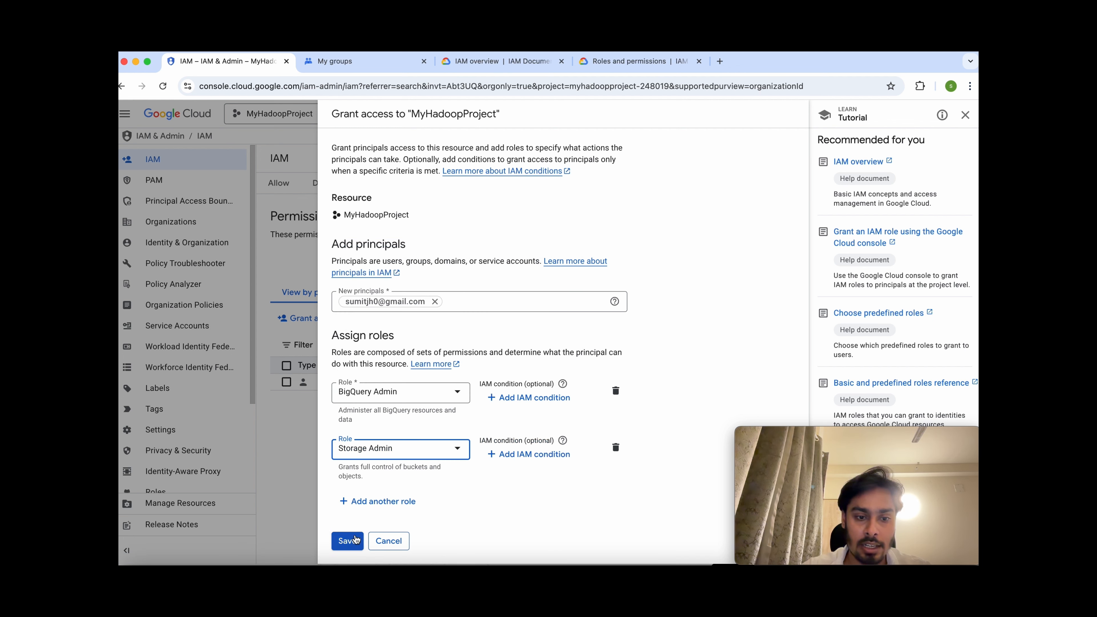
pyautogui.click(351, 541)
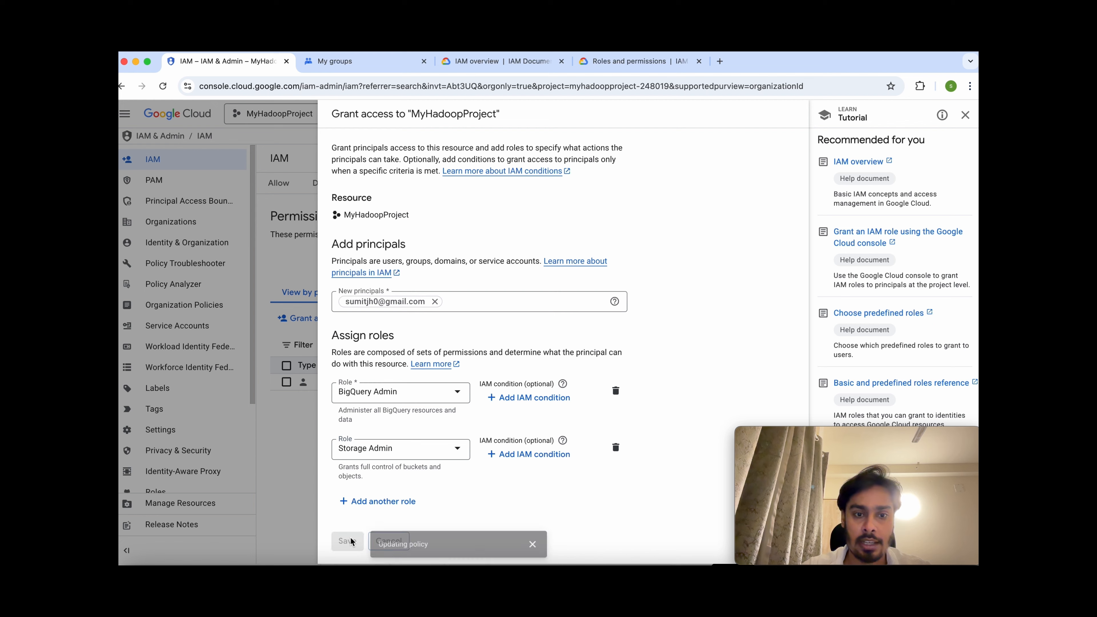
# Check the principals table: the new Gmail user holds BigQuery Admin and Storage Admin in MyHadoopProject.
pyautogui.moveTo(423, 383); pyautogui.dragTo(376, 384)
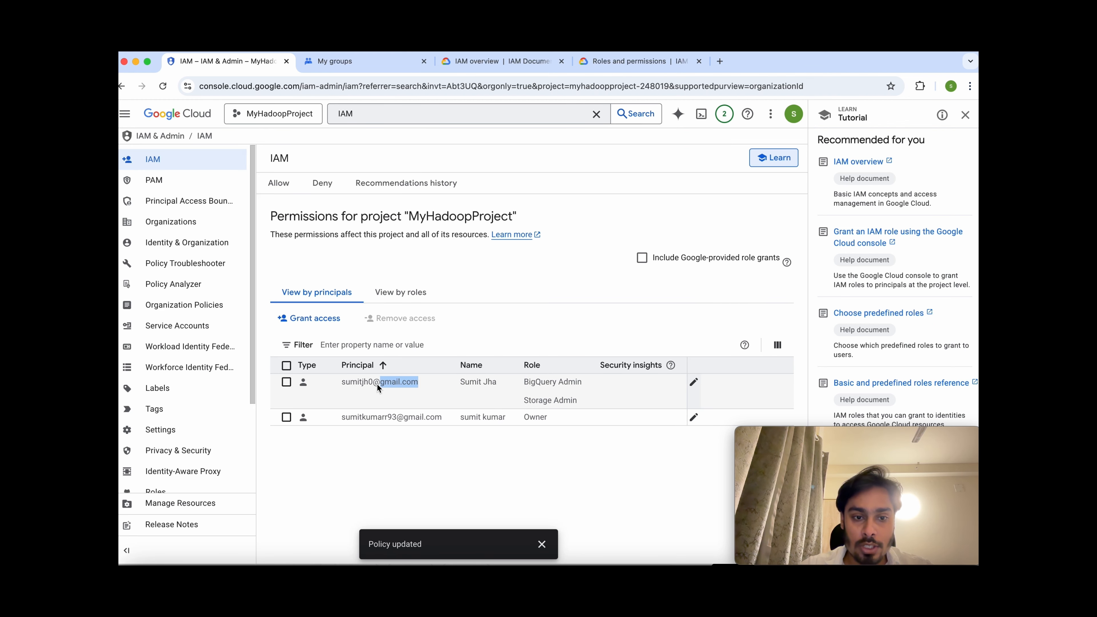
pyautogui.moveTo(586, 383); pyautogui.dragTo(523, 384)
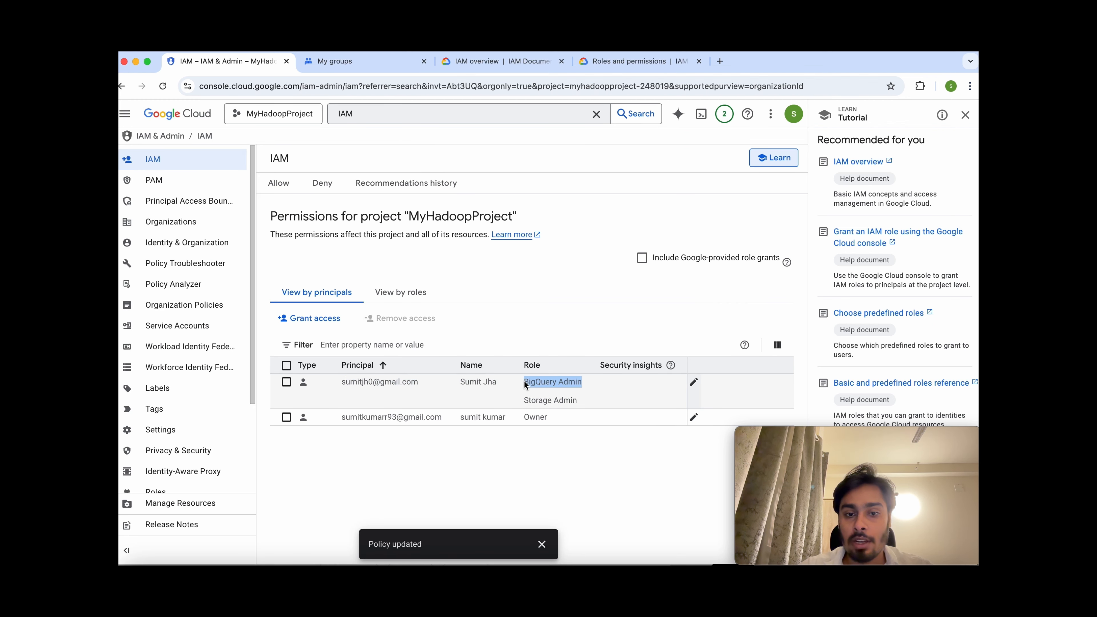
pyautogui.moveTo(596, 405); pyautogui.dragTo(526, 404)
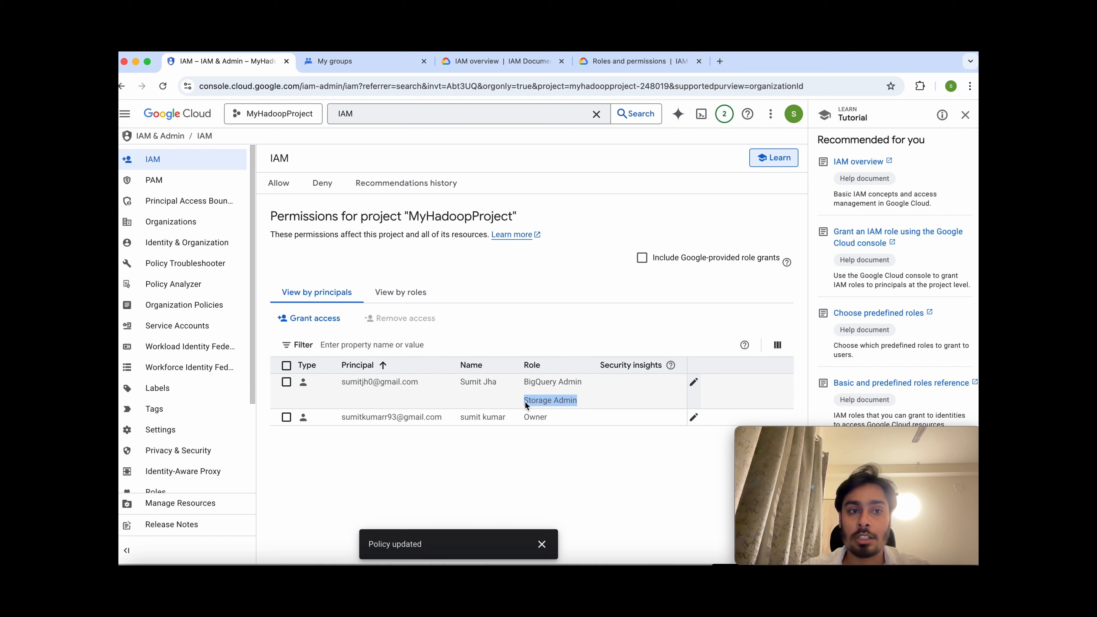
pyautogui.moveTo(410, 215); pyautogui.dragTo(510, 213)
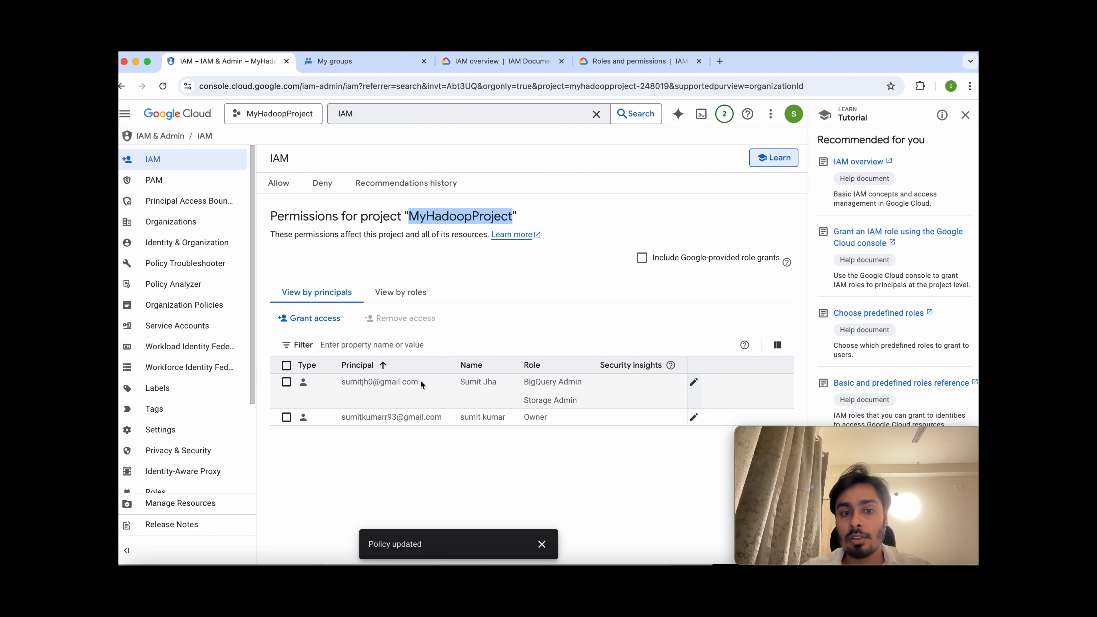
pyautogui.moveTo(420, 381); pyautogui.dragTo(340, 379)
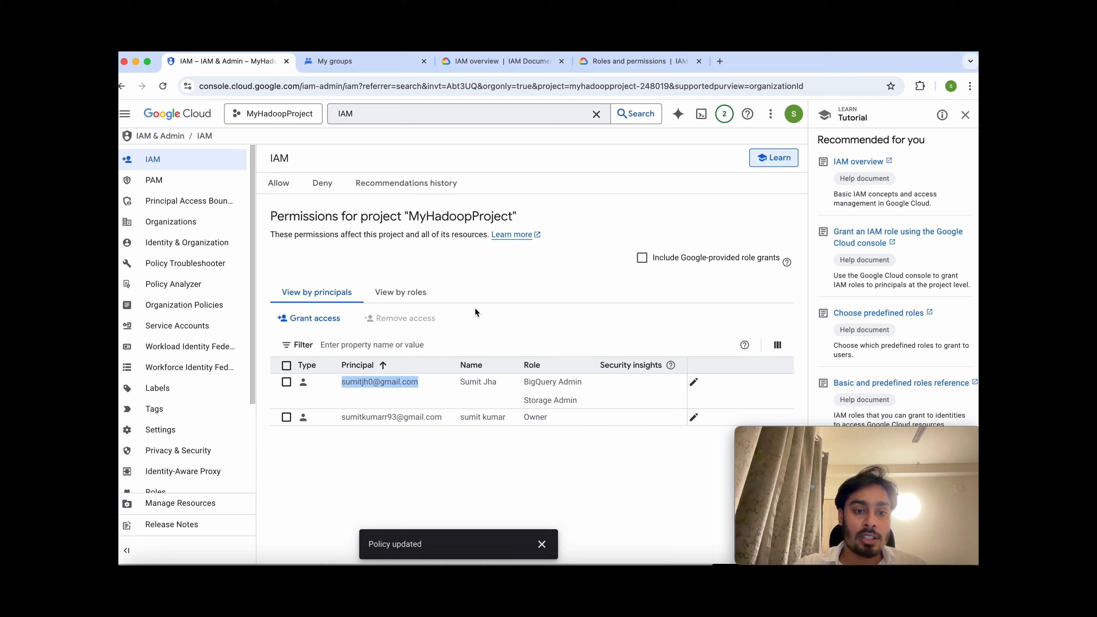
# Go to Service Accounts, start a new account, and inspect the generated email address format.
pyautogui.click(195, 330)
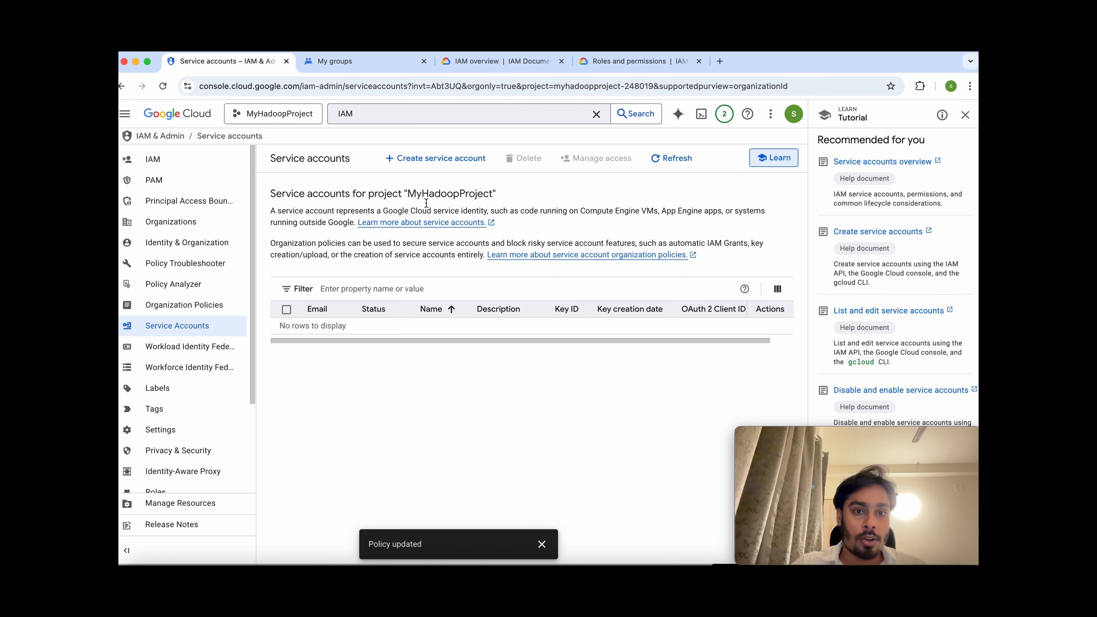
pyautogui.click(416, 160)
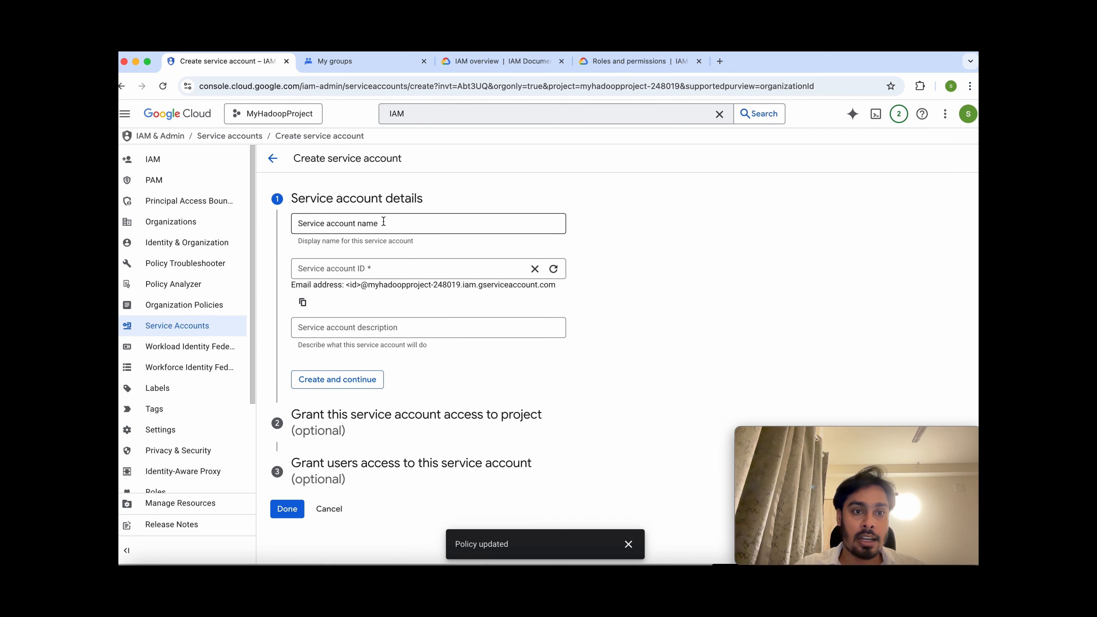
pyautogui.click(384, 224)
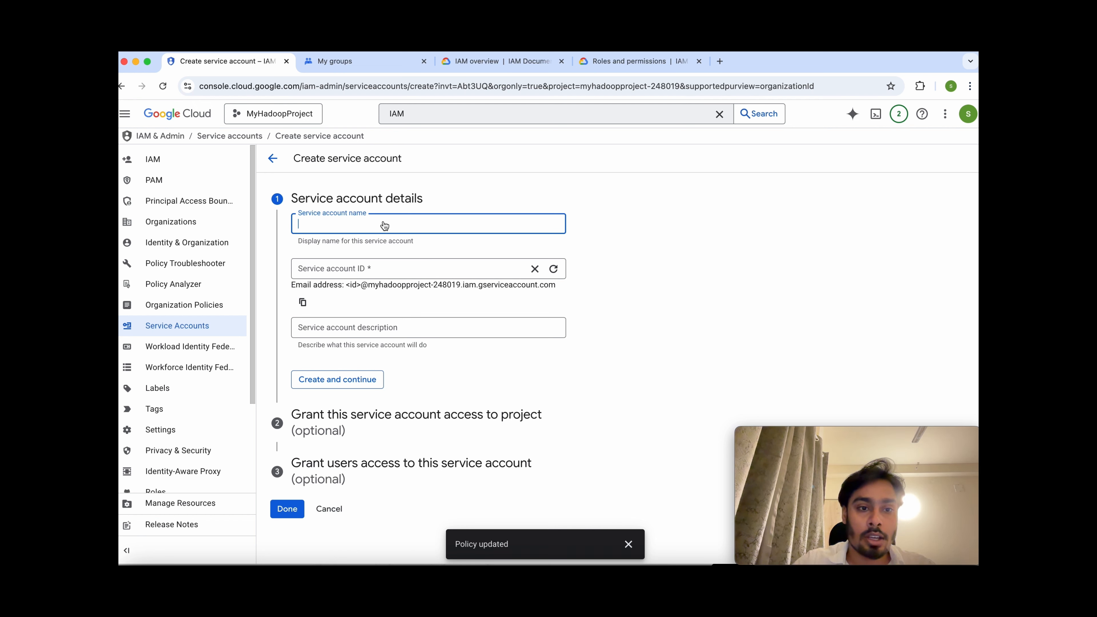
pyautogui.moveTo(346, 285); pyautogui.dragTo(540, 286)
pyautogui.doubleClick(354, 286)
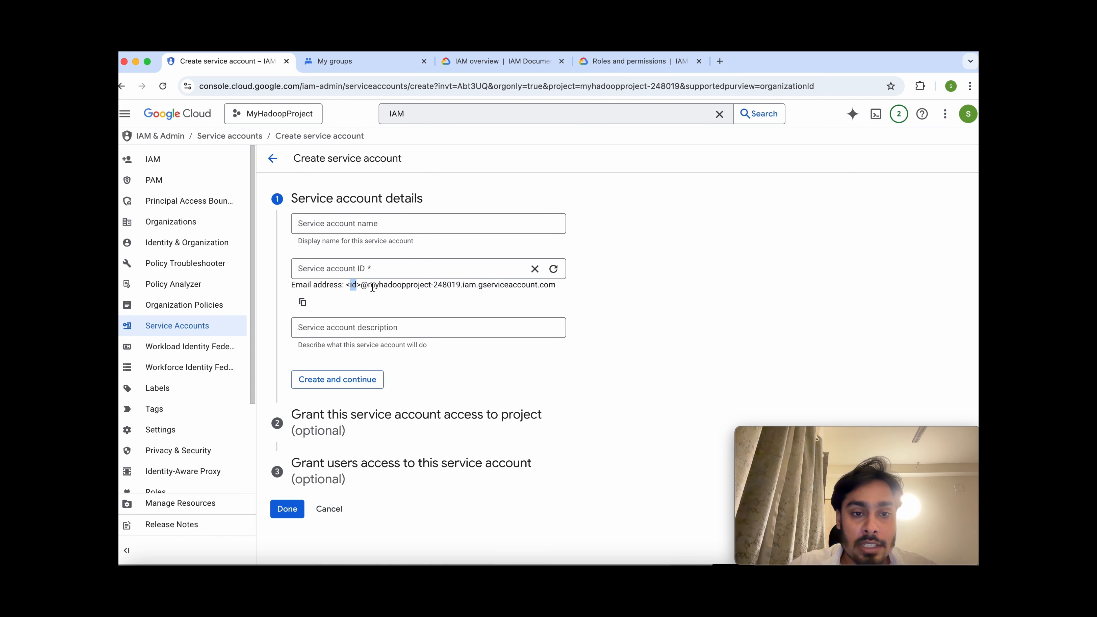
pyautogui.moveTo(368, 286); pyautogui.dragTo(558, 287)
# Name the service account my-first-service-account, trimming off the extra numeric suffix.
pyautogui.click(358, 230)
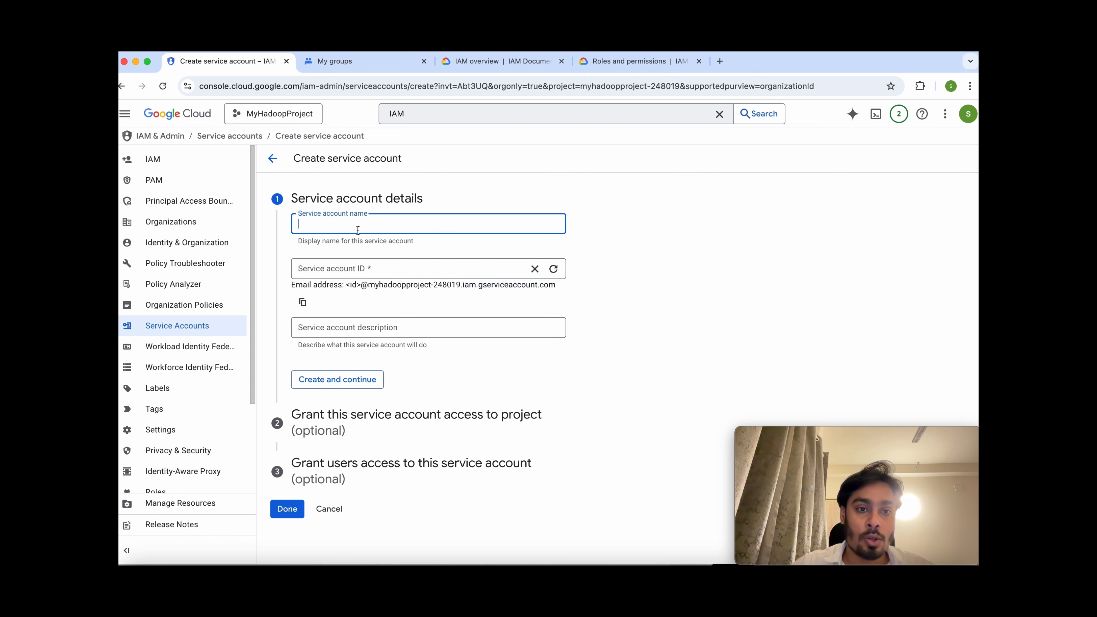
pyautogui.write('my')
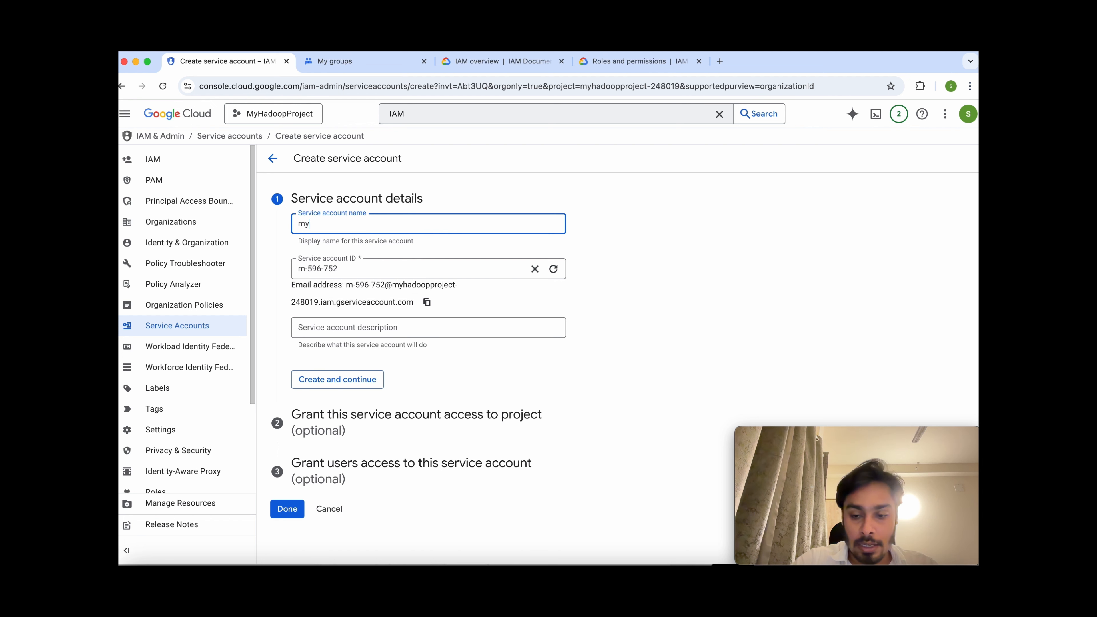
pyautogui.write('-first-service-account-011111111111111')
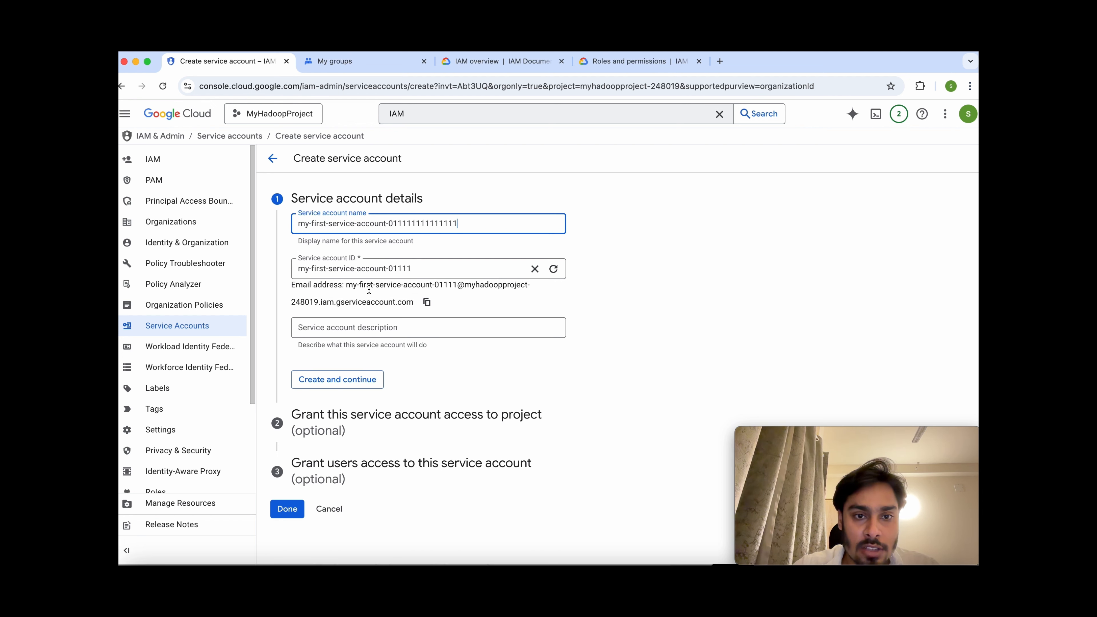
pyautogui.moveTo(393, 224); pyautogui.dragTo(457, 223)
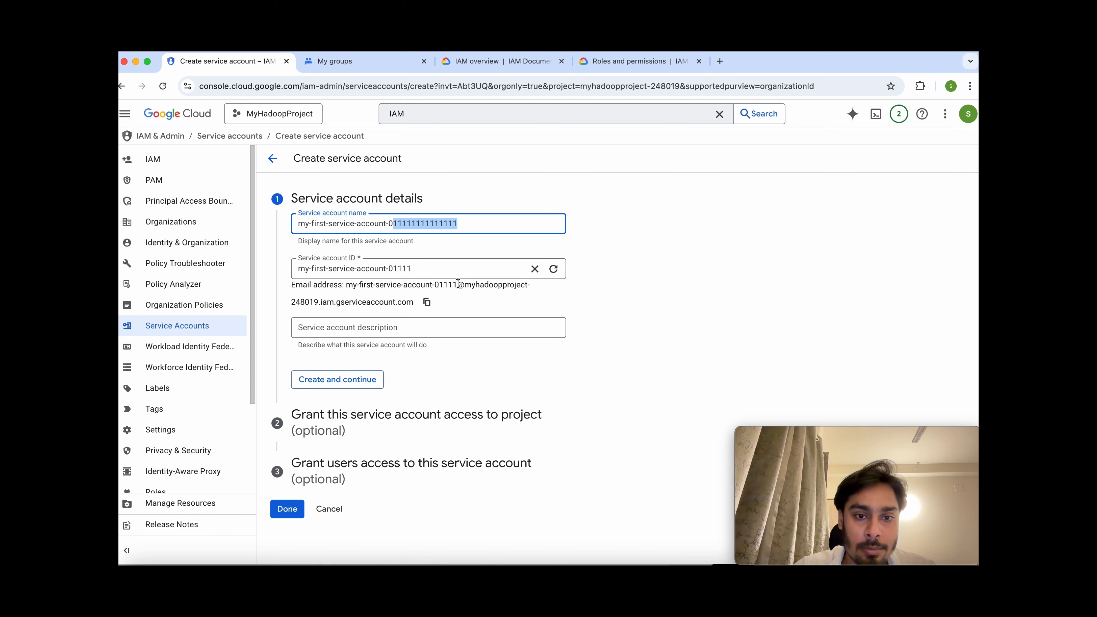
pyautogui.moveTo(457, 285); pyautogui.dragTo(345, 285)
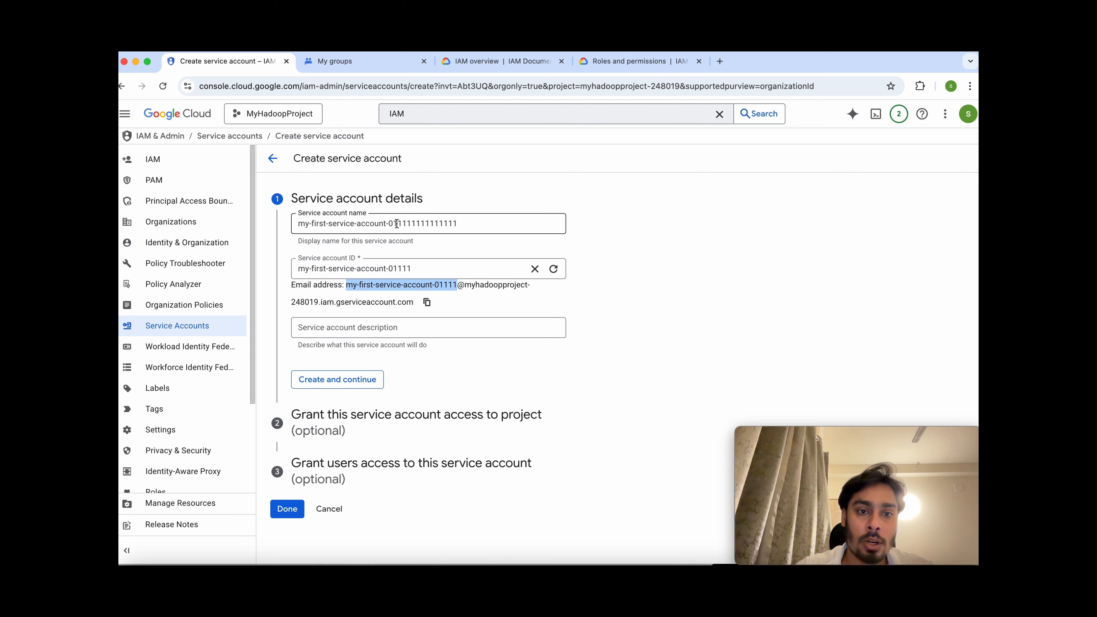
pyautogui.moveTo(389, 224); pyautogui.dragTo(400, 224)
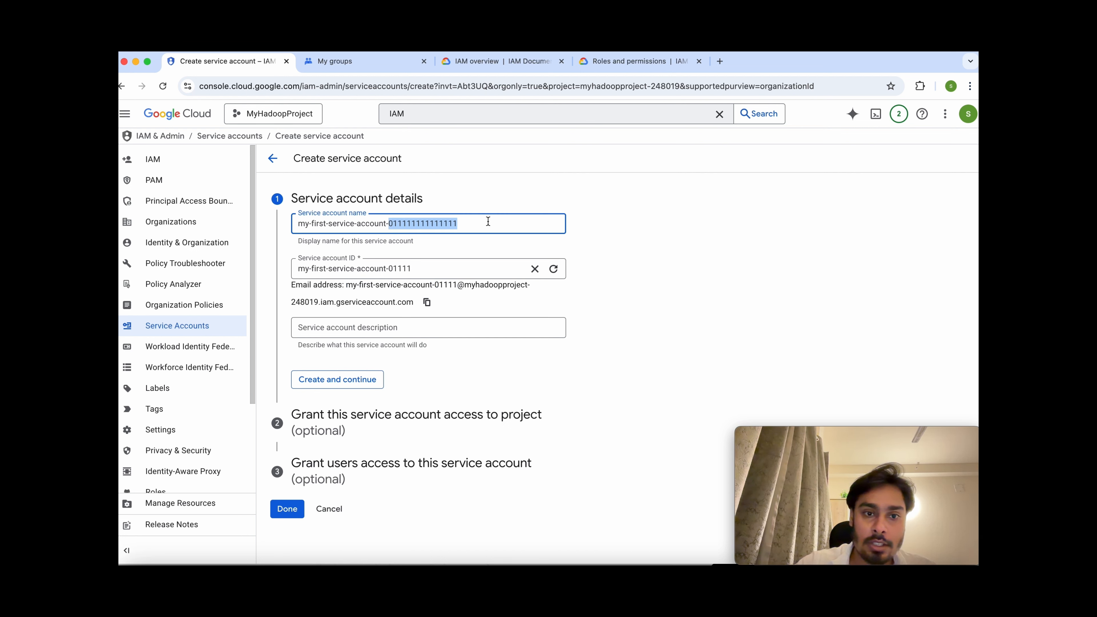
pyautogui.press('BackSpace')
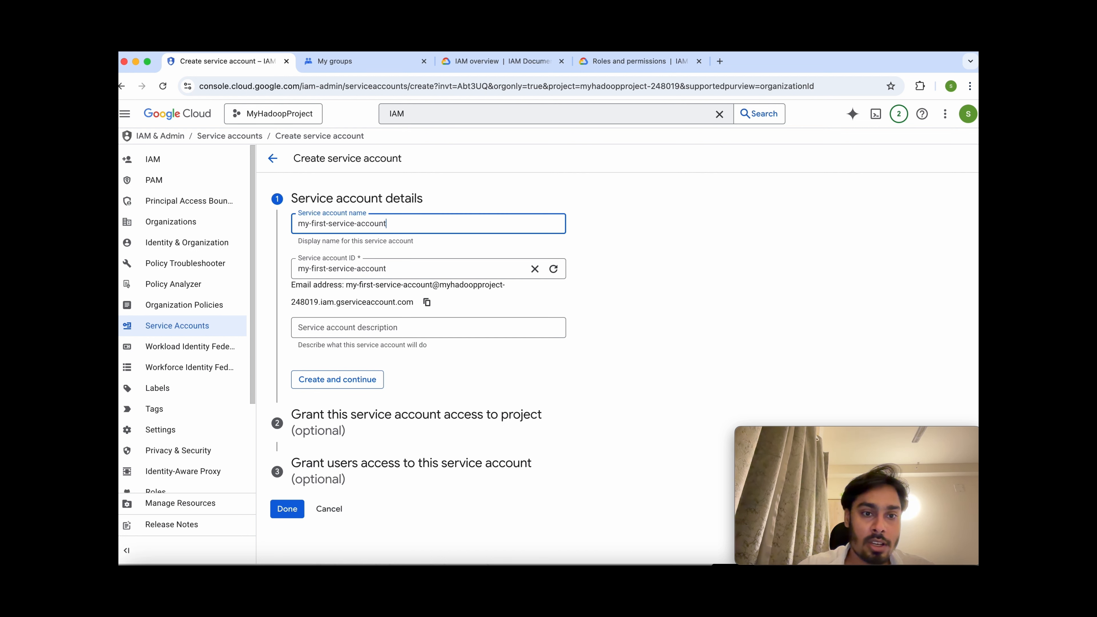
# Add the description 'My first service account' and create the account.
pyautogui.click(365, 332)
pyautogui.write('You')
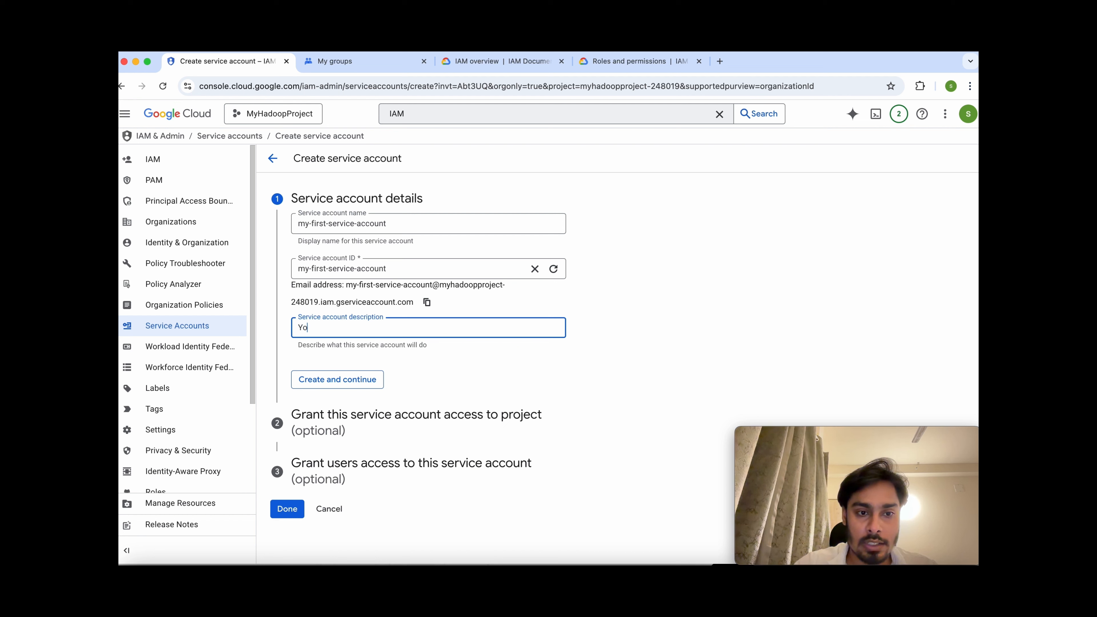
pyautogui.press('BackSpace')
pyautogui.press('BackSpace')
pyautogui.press('BackSpace')
pyautogui.write('My first service account')
pyautogui.click(371, 383)
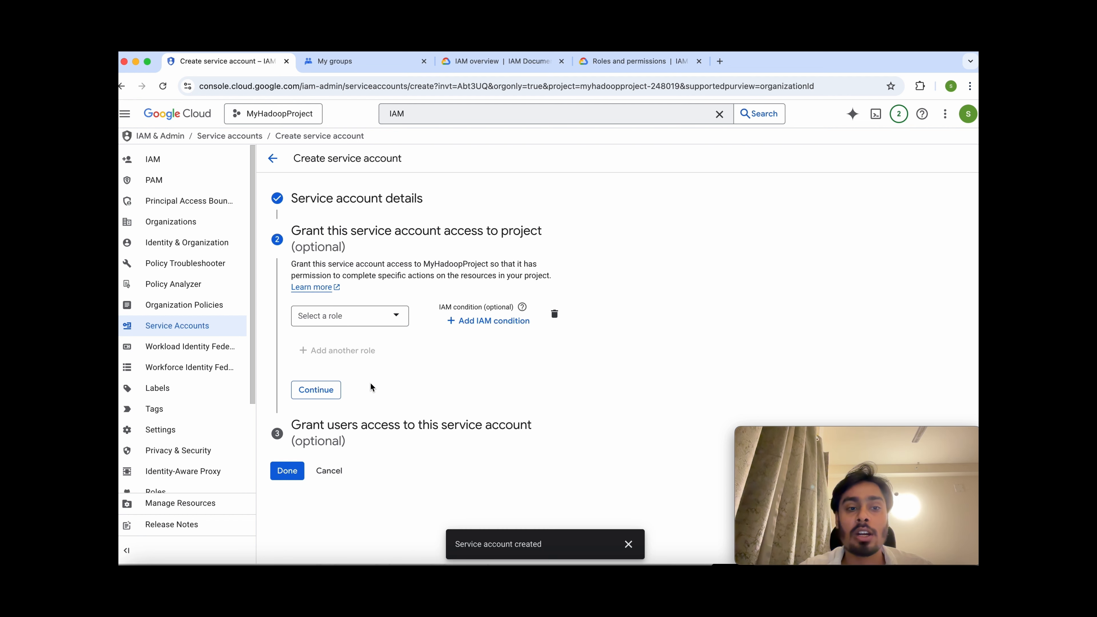
# Give my-first-service-account the BigQuery Admin role and finish setup.
pyautogui.click(358, 323)
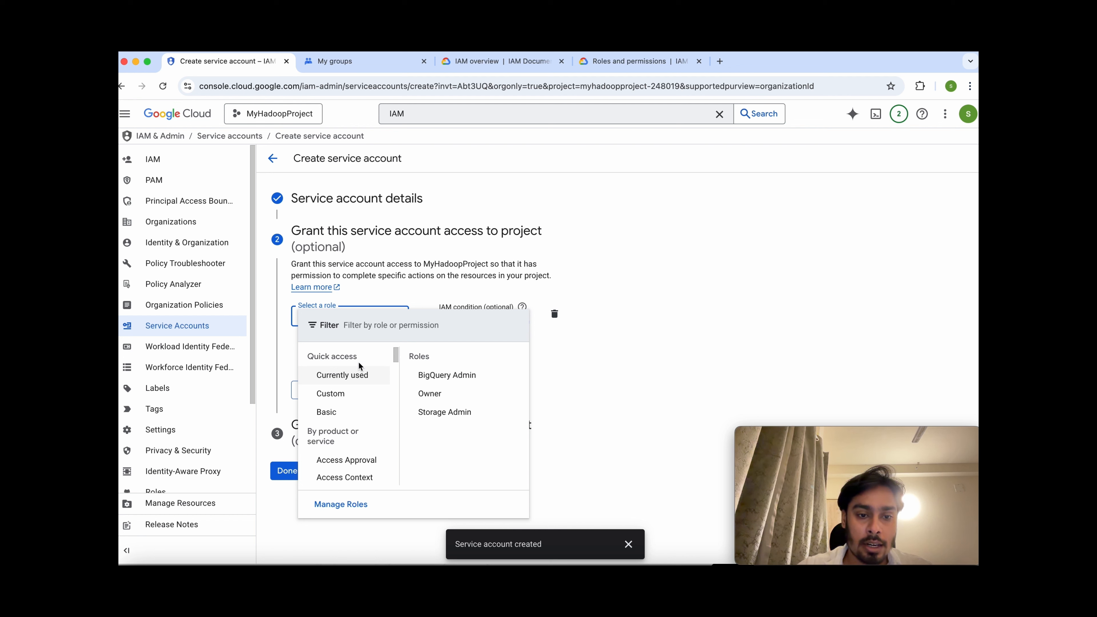
pyautogui.click(428, 375)
pyautogui.click(321, 408)
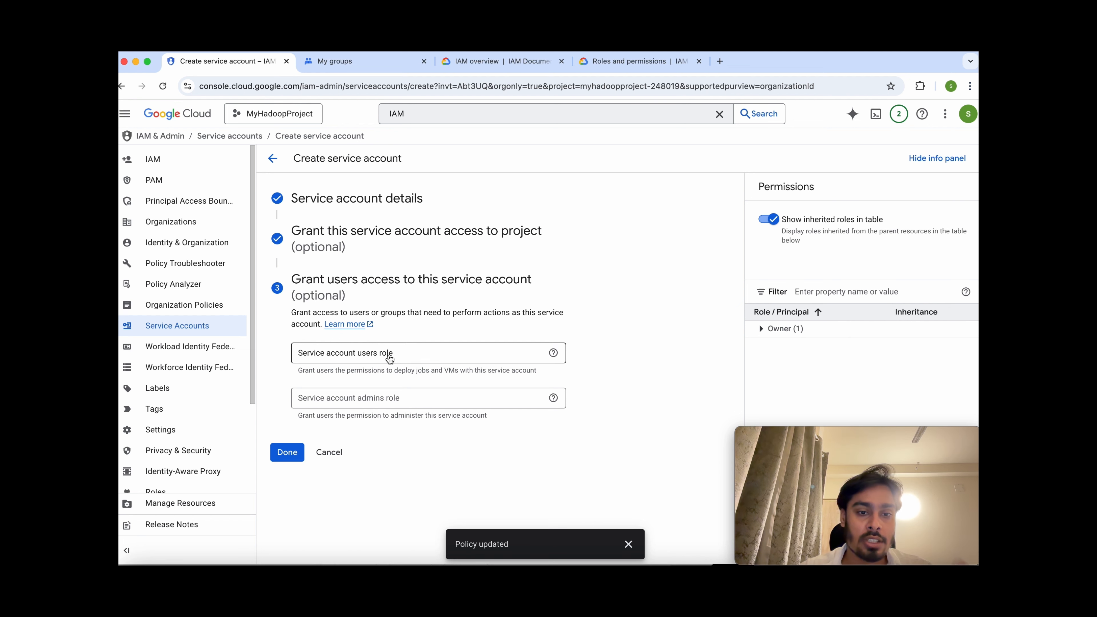
pyautogui.click(290, 453)
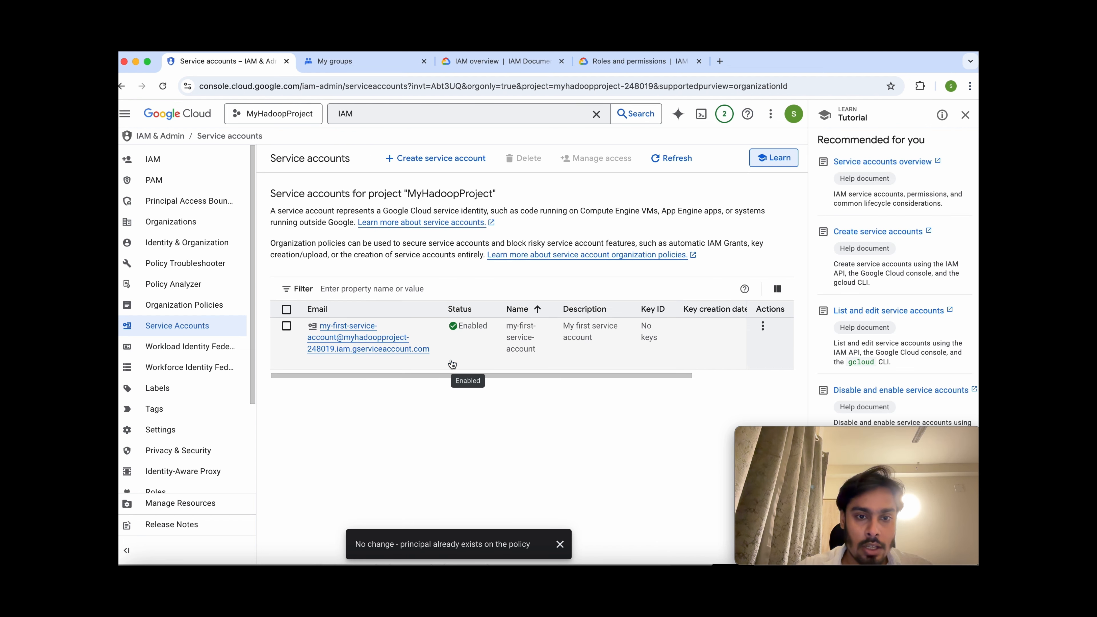
pyautogui.moveTo(432, 350); pyautogui.dragTo(320, 325)
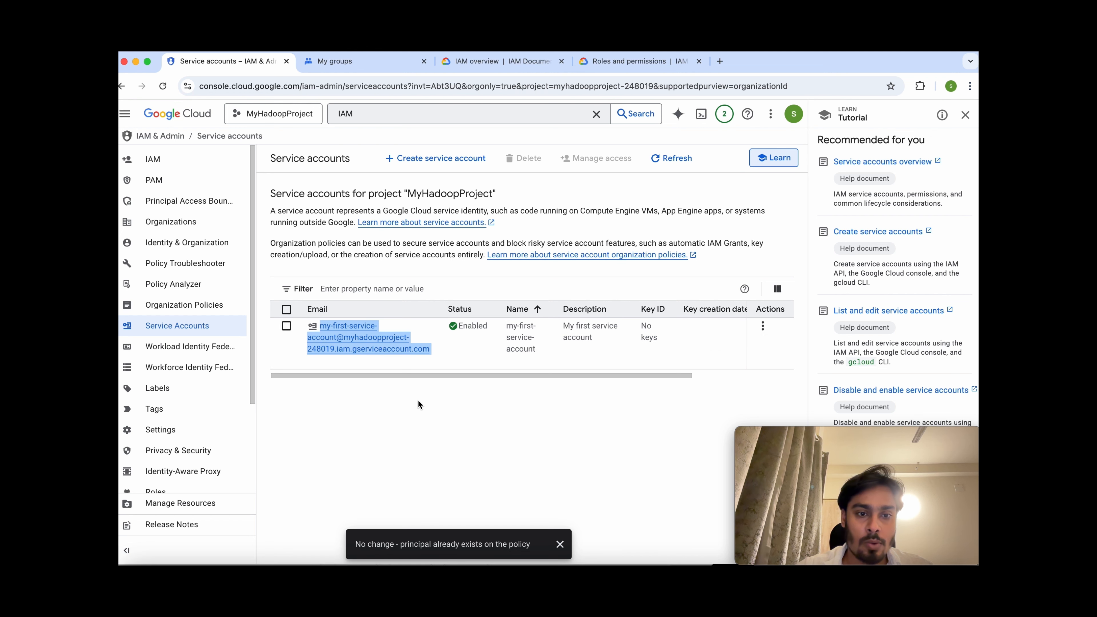
# Switch to the IAM page and confirm the service account's BigQuery Admin role.
pyautogui.click(168, 167)
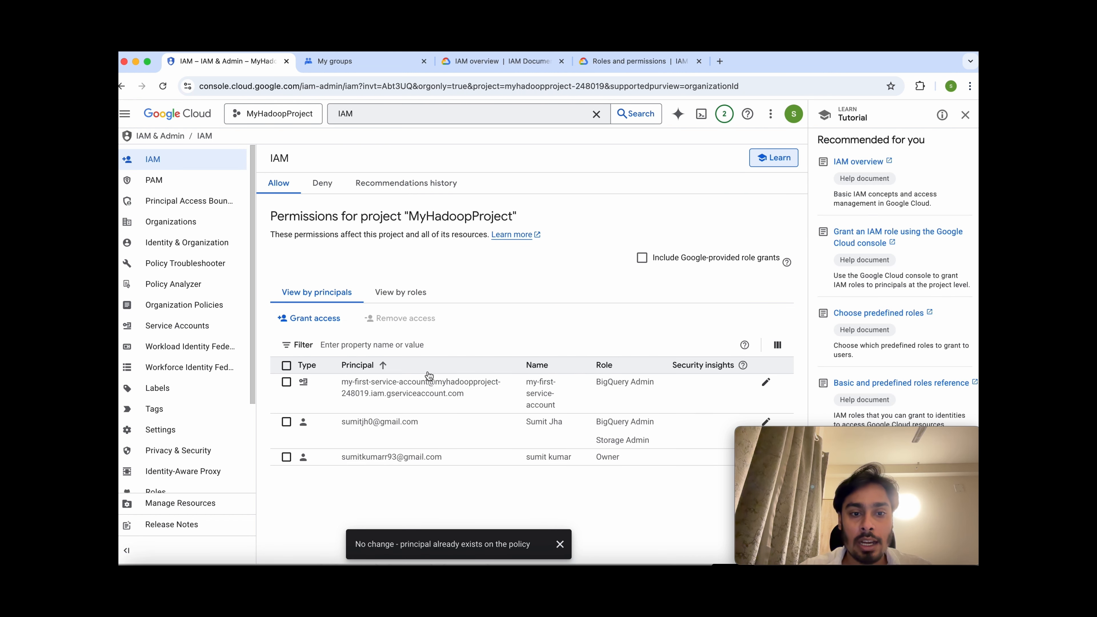
pyautogui.moveTo(660, 381); pyautogui.dragTo(599, 386)
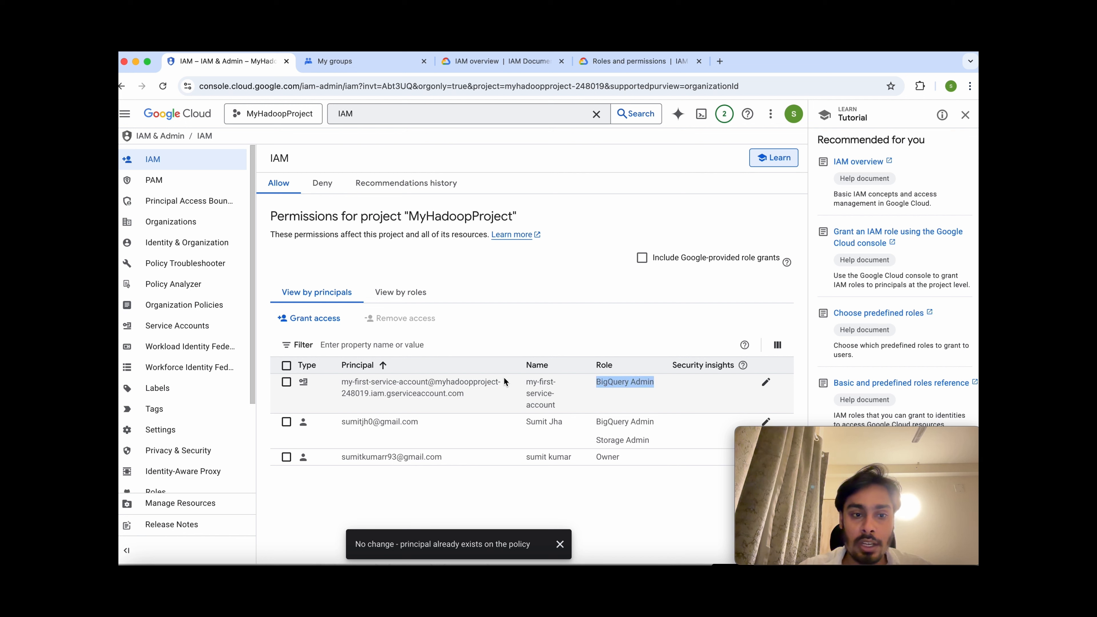
# Edit the service account's access to add Pub/Sub Admin as a second role and save.
pyautogui.click(766, 381)
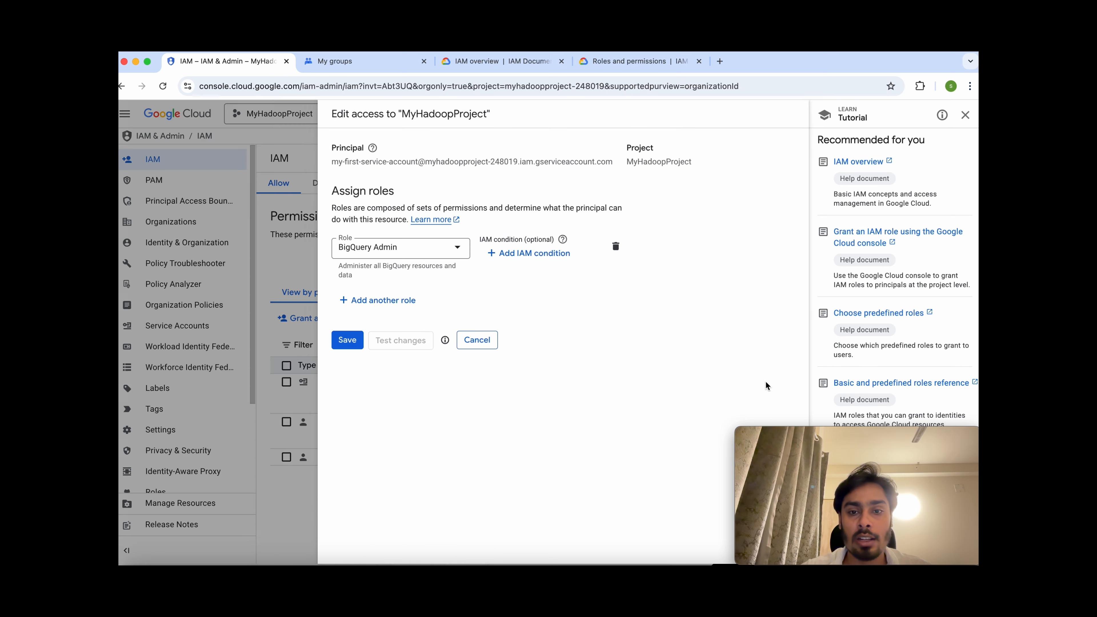
pyautogui.click(372, 308)
pyautogui.click(368, 306)
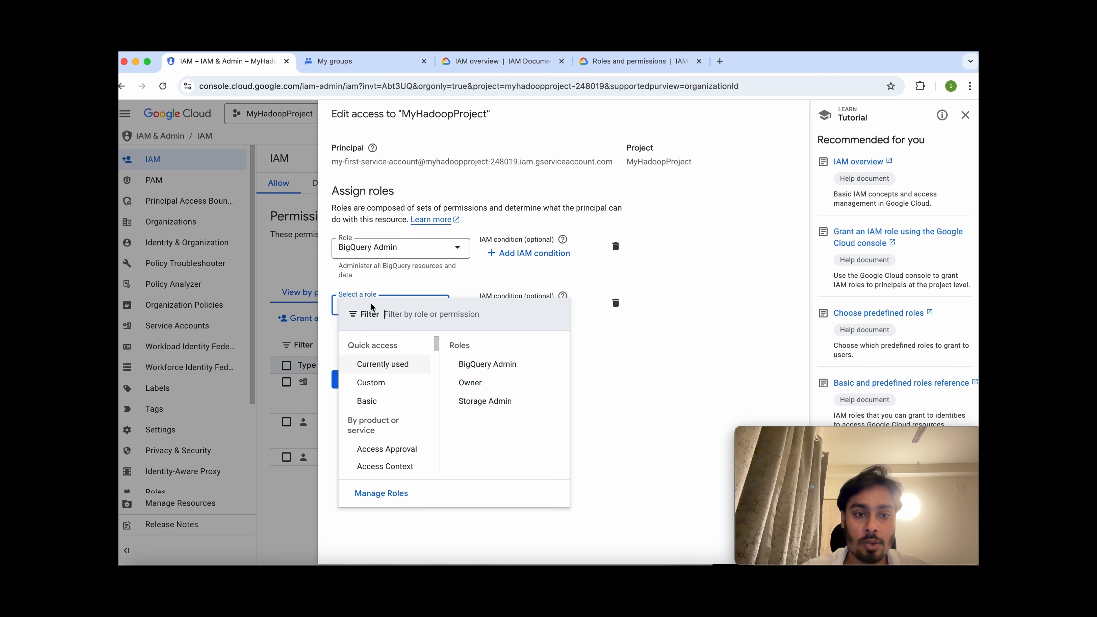
pyautogui.write('Pub')
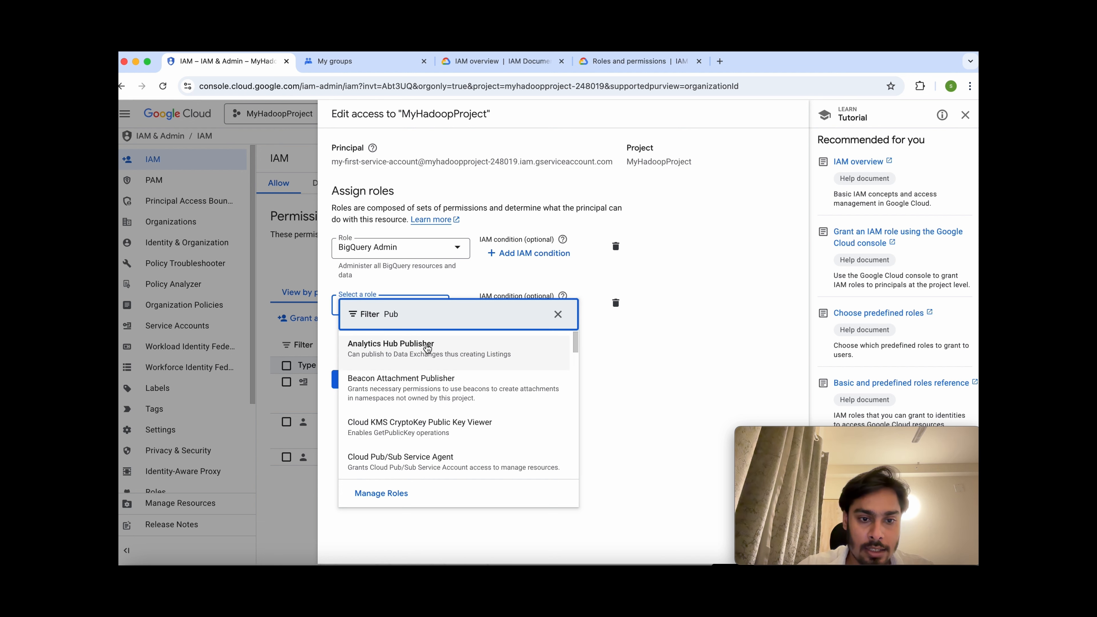
pyautogui.scroll(-3, 427, 348)
pyautogui.scroll(-3, 427, 348)
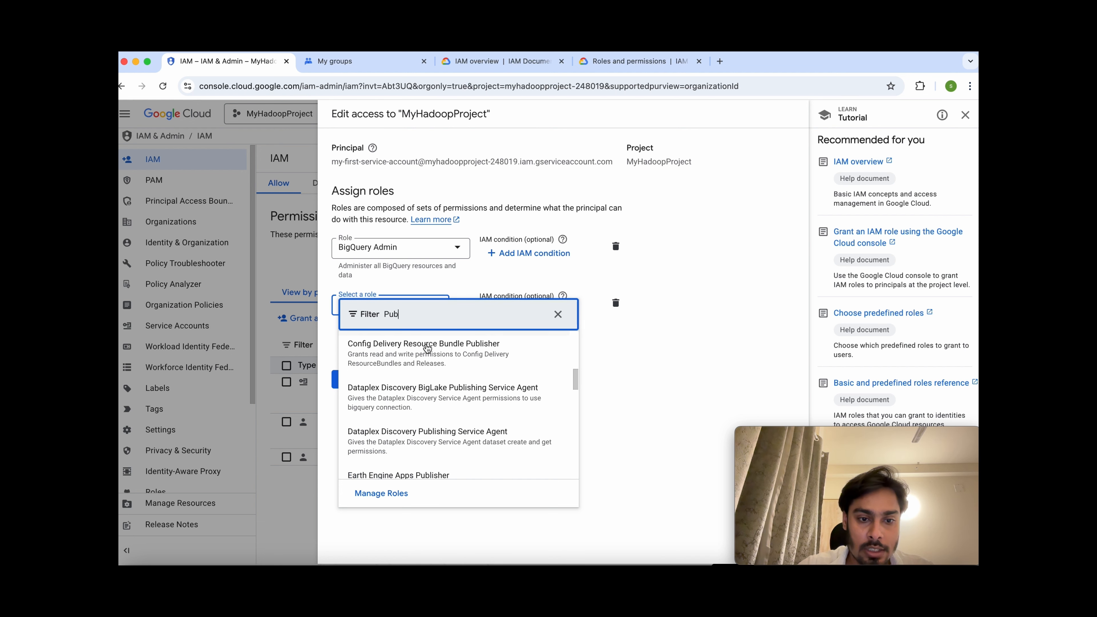
pyautogui.write('Su')
pyautogui.click(397, 382)
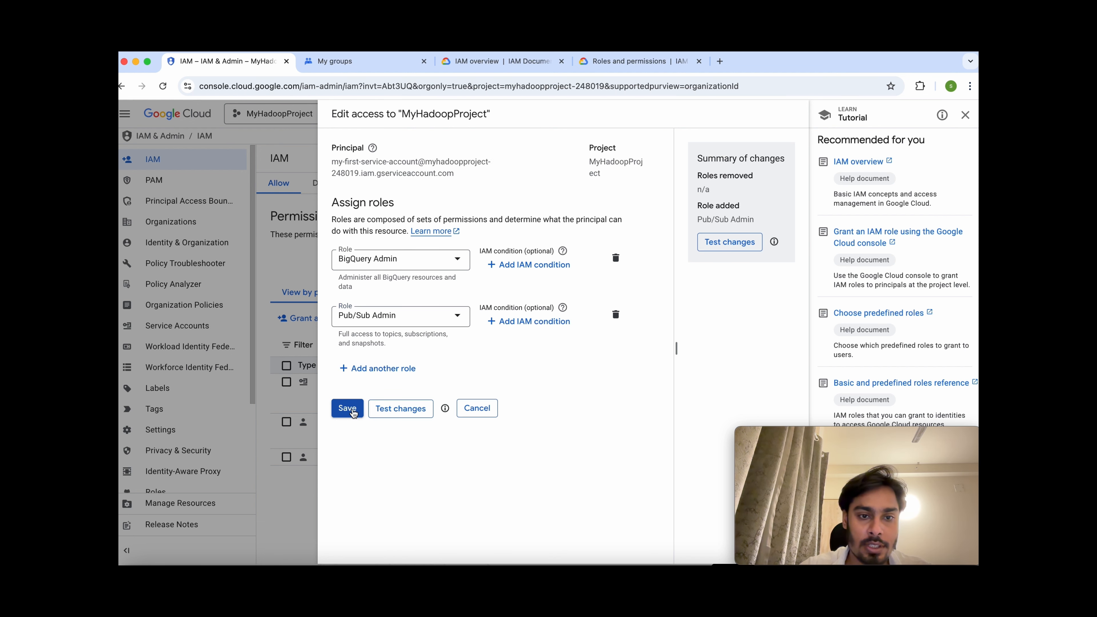
pyautogui.click(346, 409)
pyautogui.moveTo(663, 401); pyautogui.dragTo(359, 388)
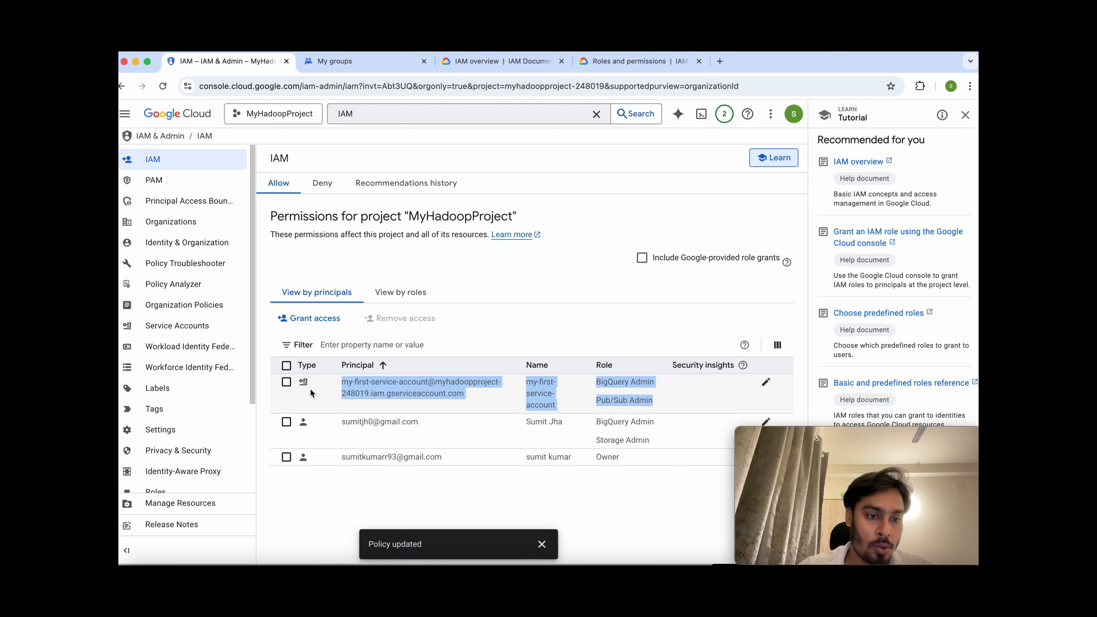
pyautogui.moveTo(251, 384); pyautogui.dragTo(255, 429)
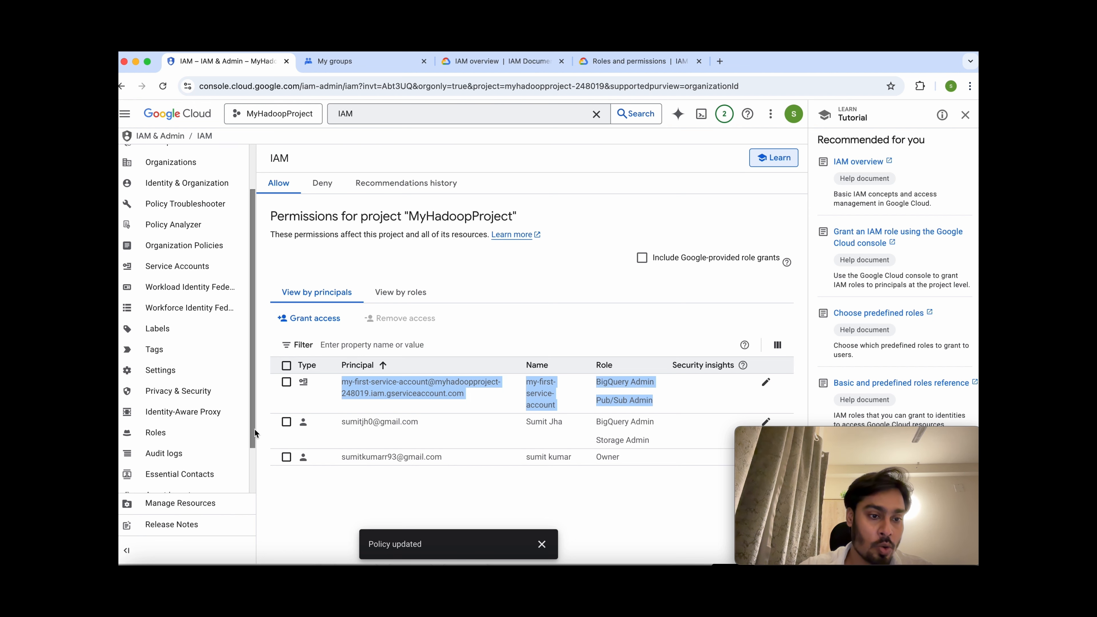
# Go to Roles and start creating a new custom role.
pyautogui.click(182, 432)
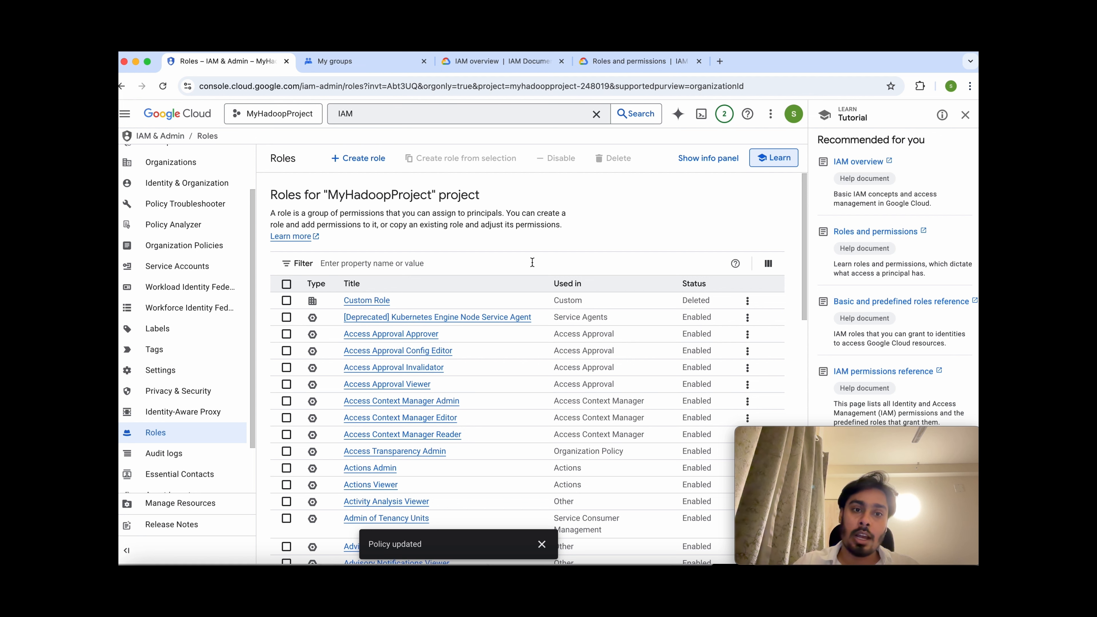
pyautogui.click(363, 158)
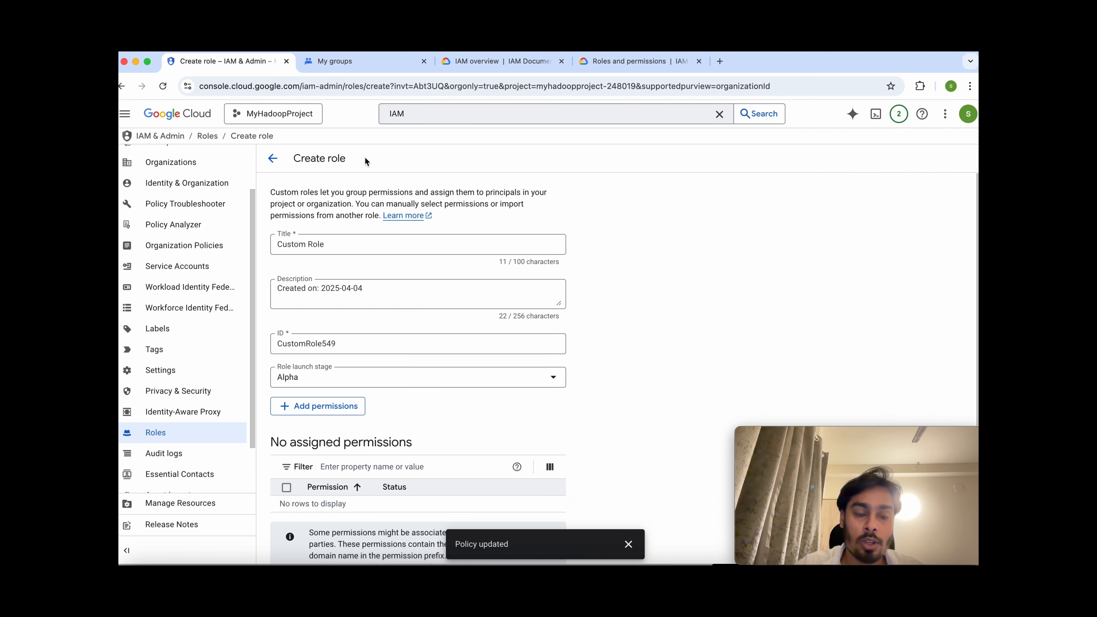
# Replace the 'Custom Role' title with 'My-Custom-Role' and bring up the Add permissions picker.
pyautogui.click(363, 242)
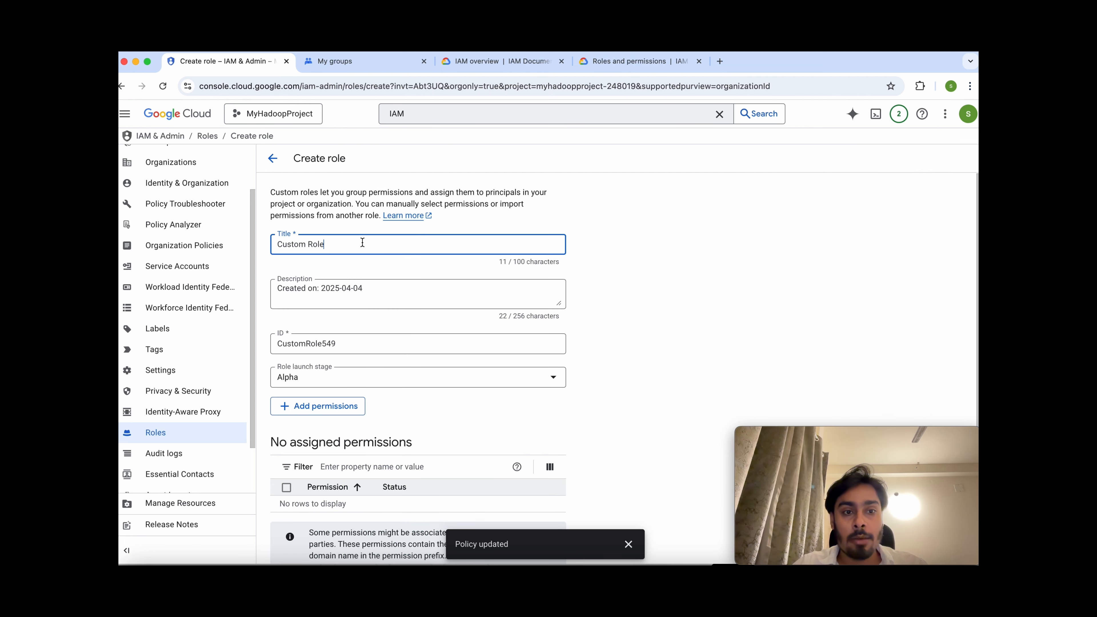
pyautogui.press('BackSpace')
pyautogui.press('BackSpace')
pyautogui.press('BackSpace')
pyautogui.press('BackSpace')
pyautogui.press('BackSpace')
pyautogui.press('BackSpace')
pyautogui.press('BackSpace')
pyautogui.press('BackSpace')
pyautogui.press('BackSpace')
pyautogui.press('BackSpace')
pyautogui.press('BackSpace')
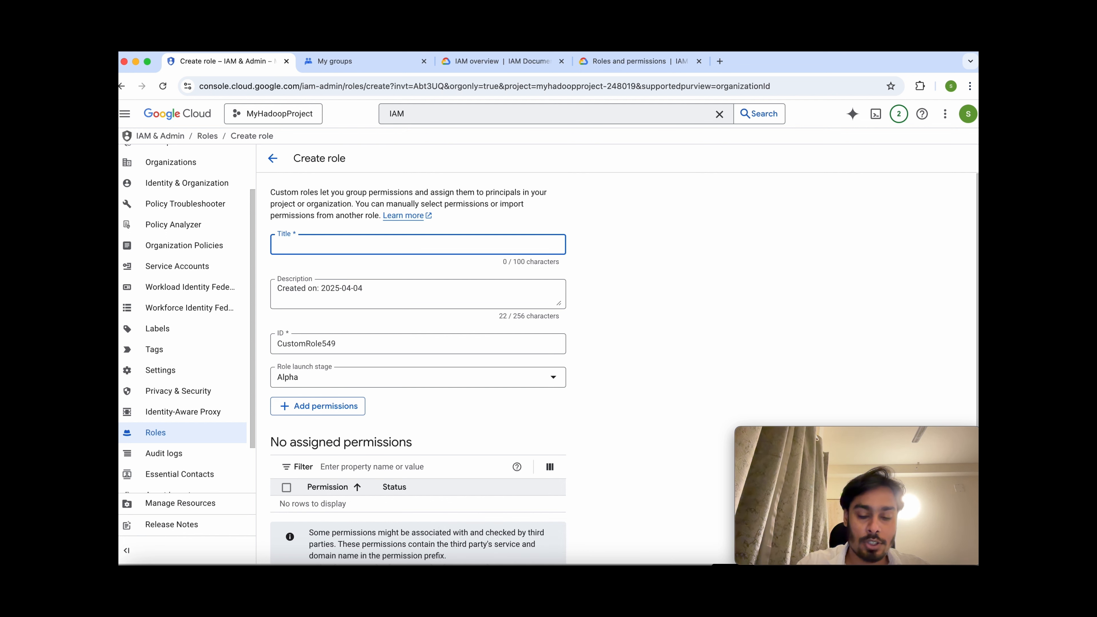
pyautogui.write('My-Custome')
pyautogui.press('BackSpace')
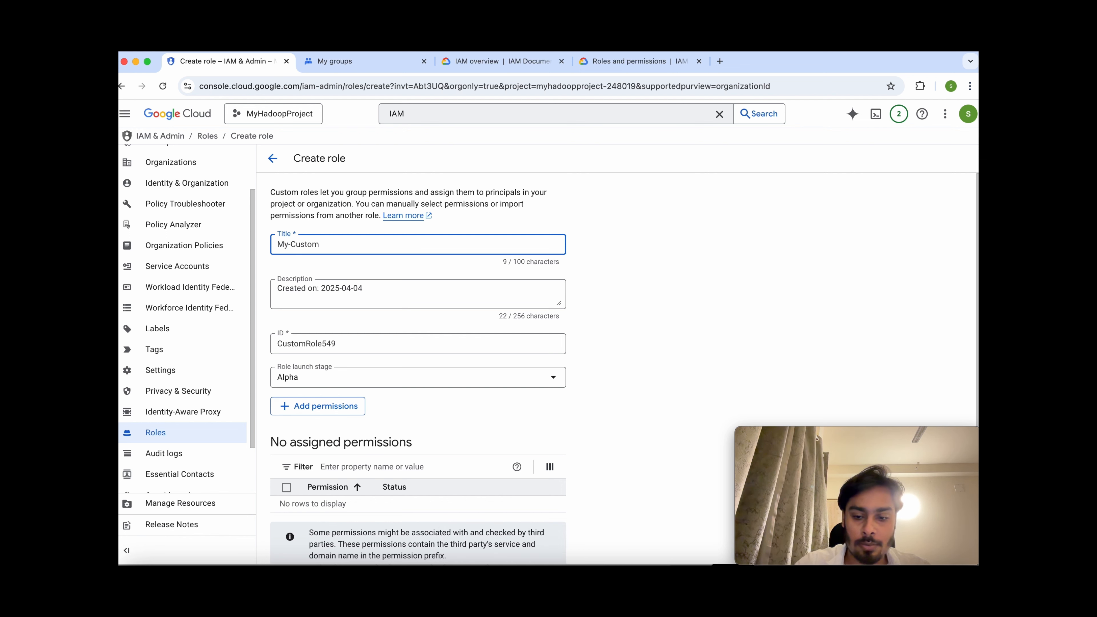
pyautogui.write('-Role')
pyautogui.moveTo(321, 288); pyautogui.dragTo(362, 288)
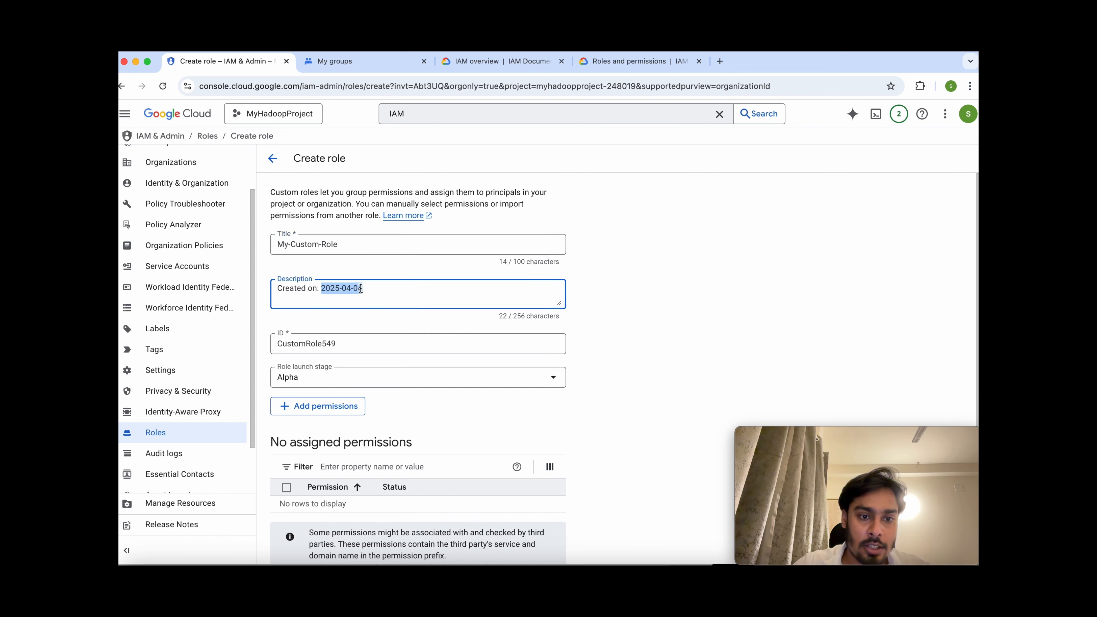
pyautogui.click(317, 406)
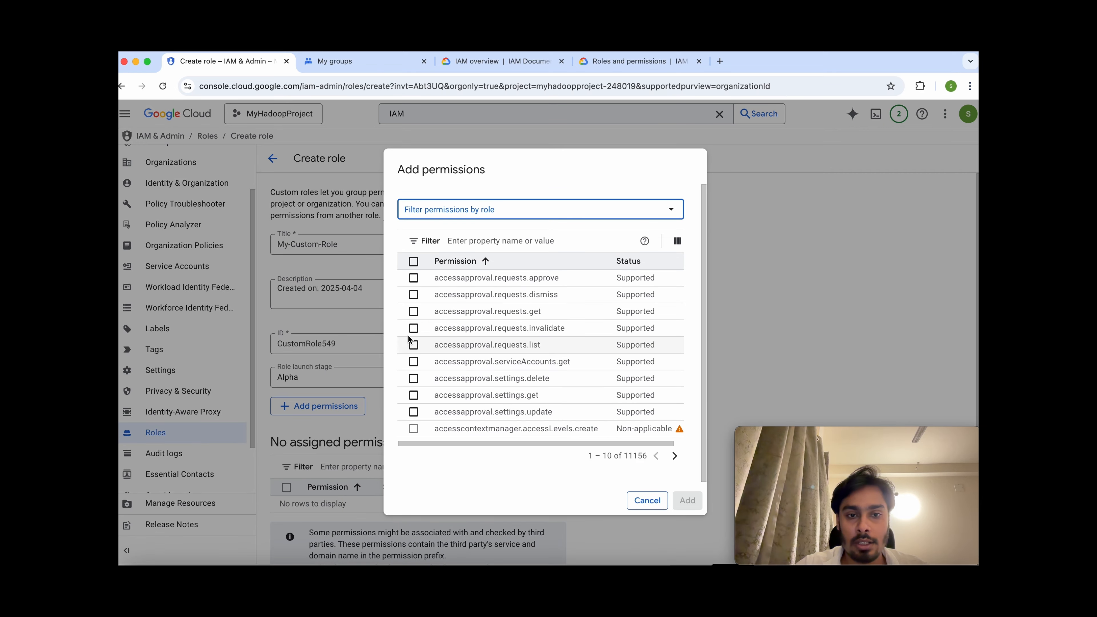
# Add accessapproval requests.dismiss, requests.get, settings.delete and settings.update permissions to the role.
pyautogui.doubleClick(642, 456)
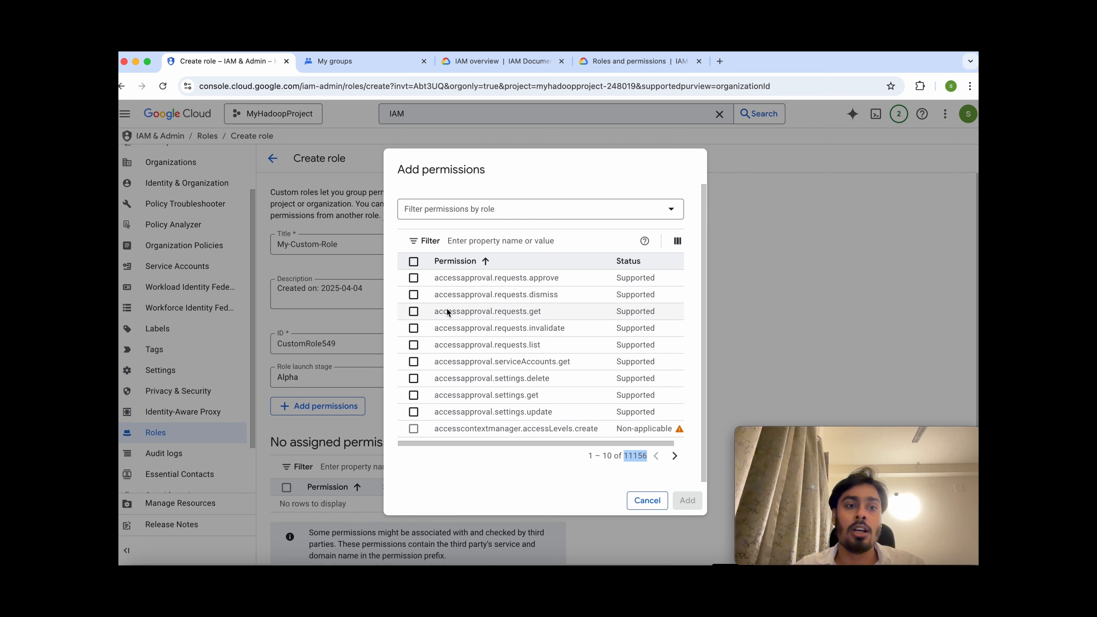
pyautogui.click(414, 295)
pyautogui.click(414, 312)
pyautogui.click(413, 379)
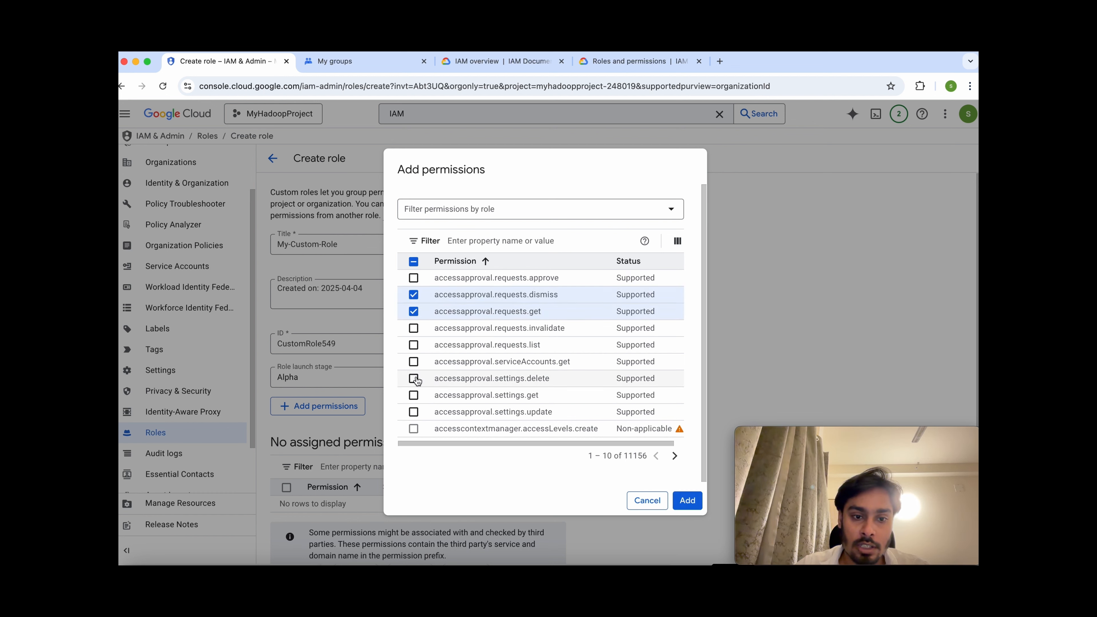
pyautogui.click(414, 412)
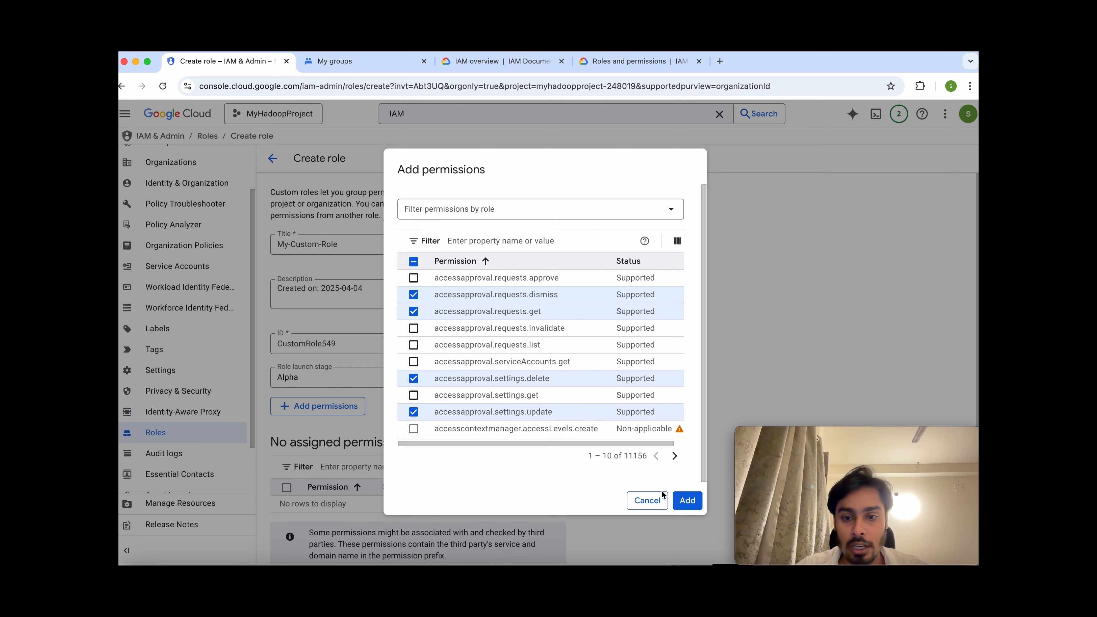
pyautogui.click(687, 500)
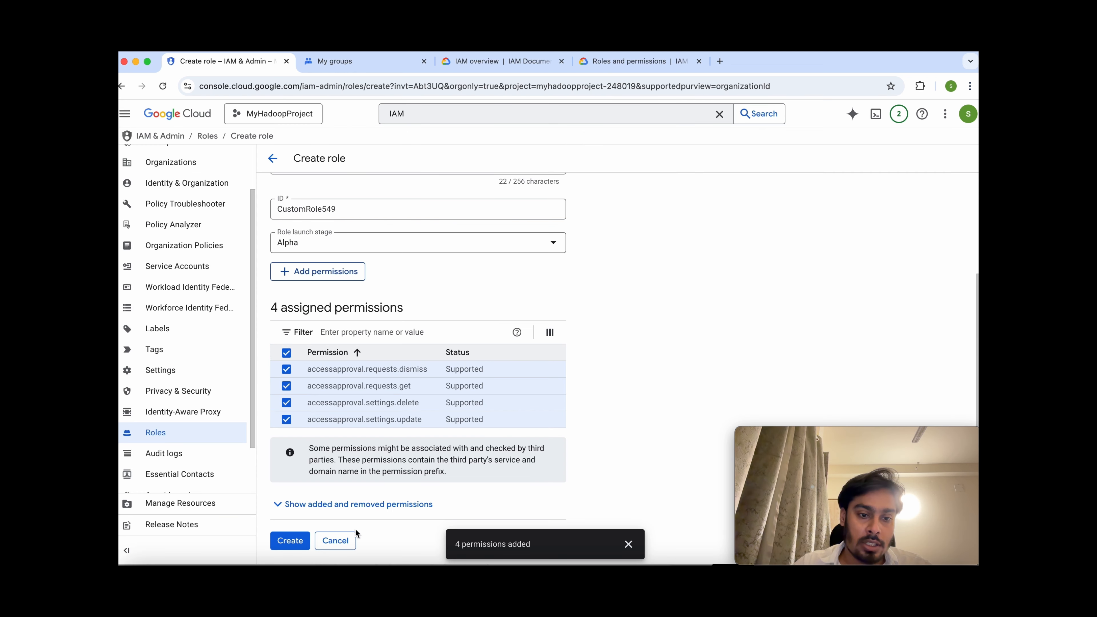
# Create My-Custom-Role and return to the MyHadoopProject IAM permissions page.
pyautogui.click(285, 541)
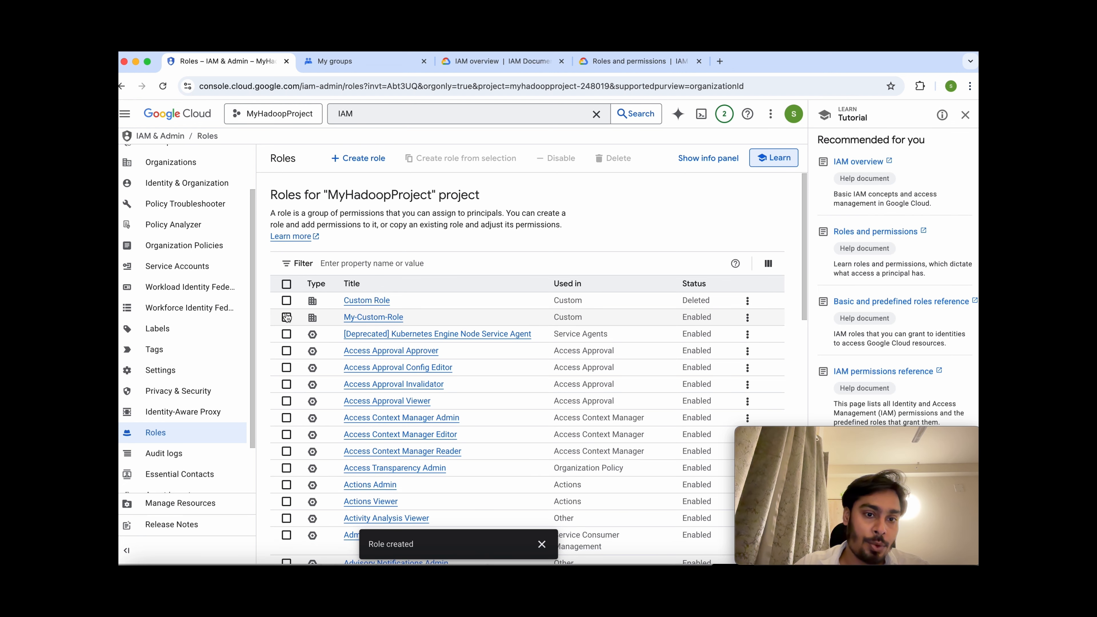
pyautogui.scroll(2, 220, 253)
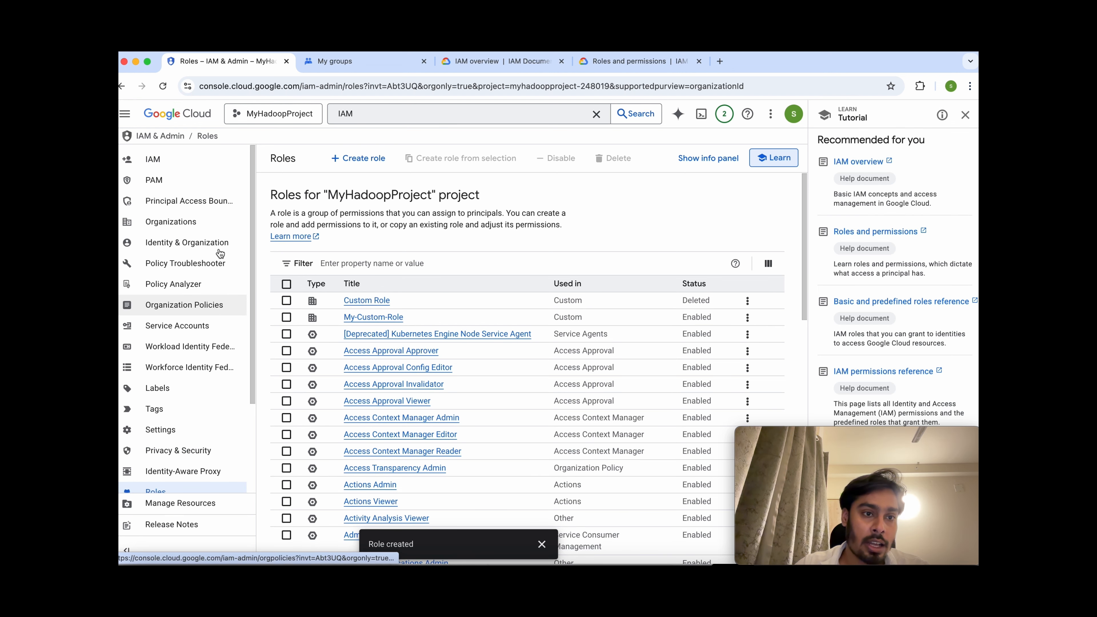
pyautogui.click(177, 160)
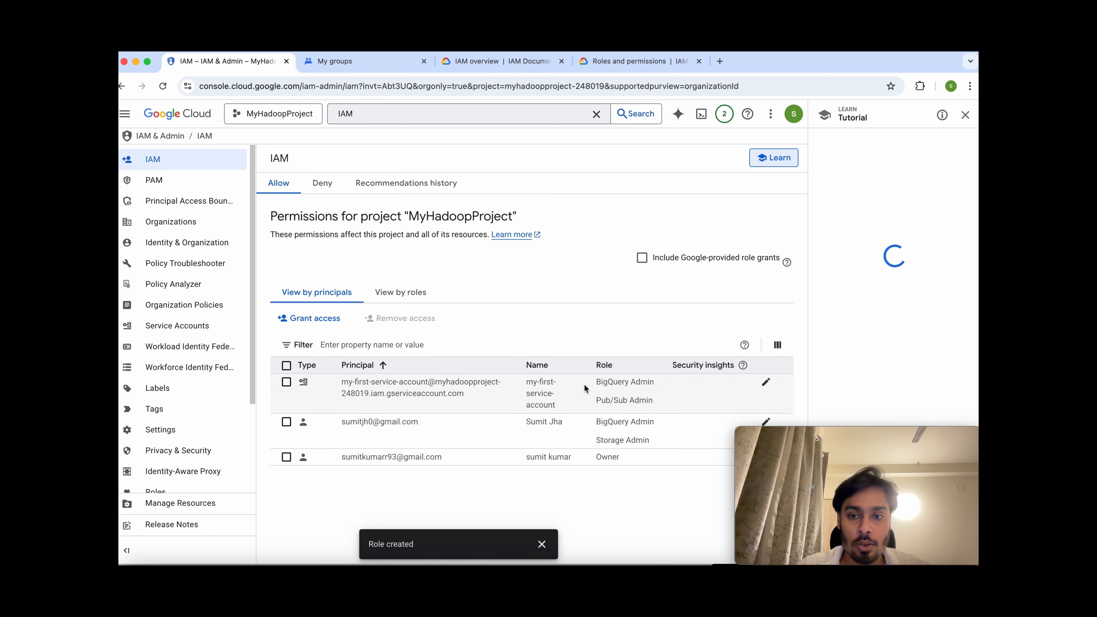
# Add My-Custom-Role as a third role on the service account and save the policy.
pyautogui.click(766, 382)
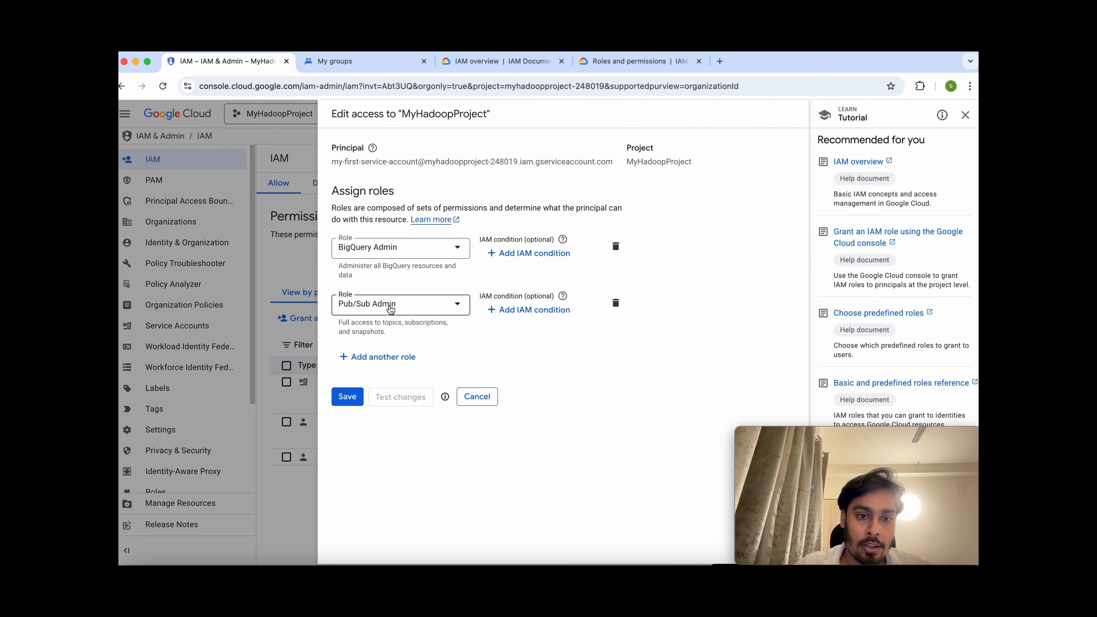
pyautogui.click(377, 357)
pyautogui.click(376, 359)
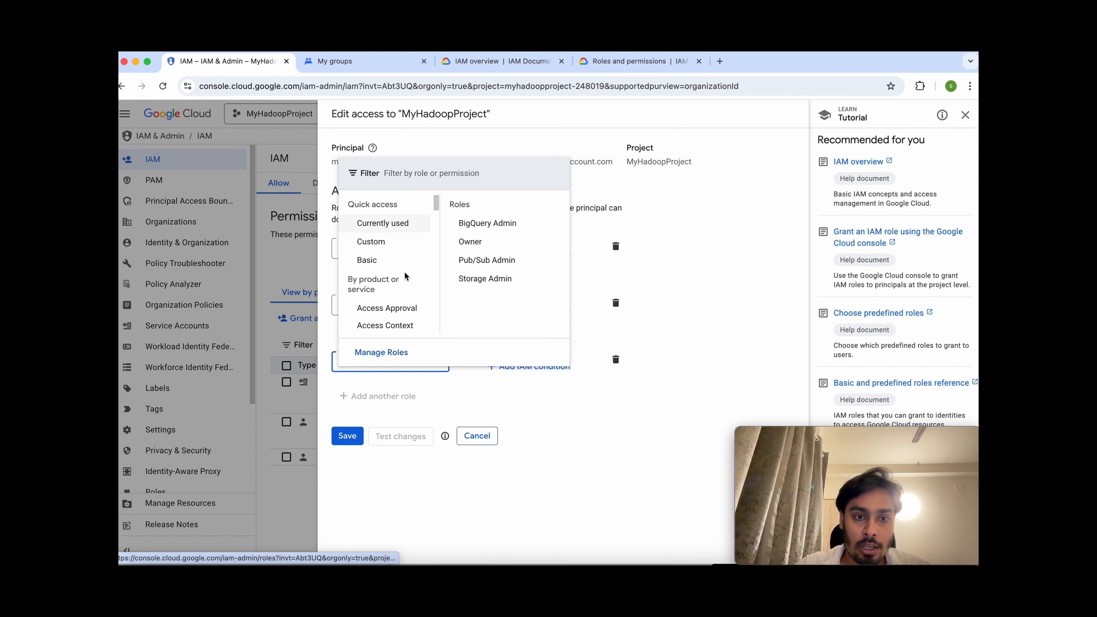
pyautogui.write('My-')
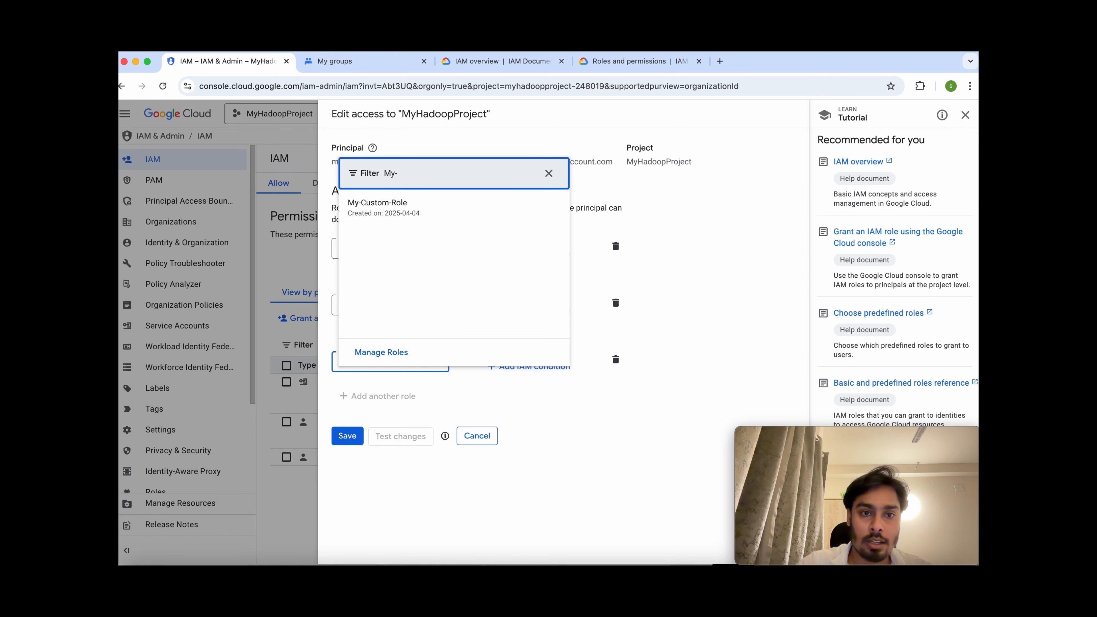
pyautogui.click(397, 215)
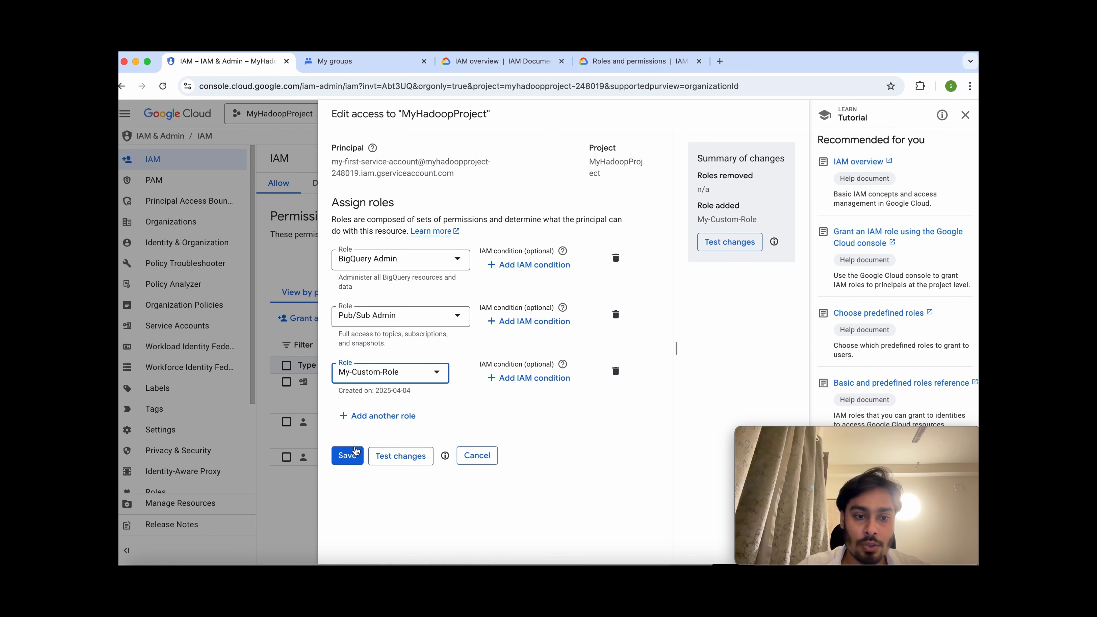
pyautogui.click(348, 455)
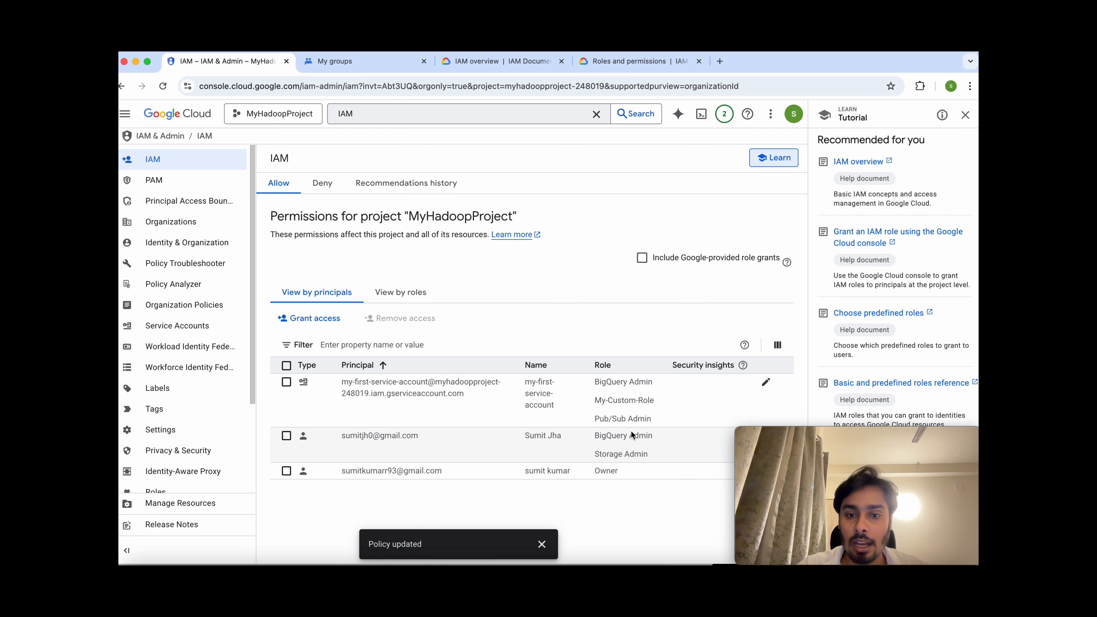
# Review the service account's granted roles, then open the project's Groups page.
pyautogui.moveTo(659, 400); pyautogui.dragTo(341, 387)
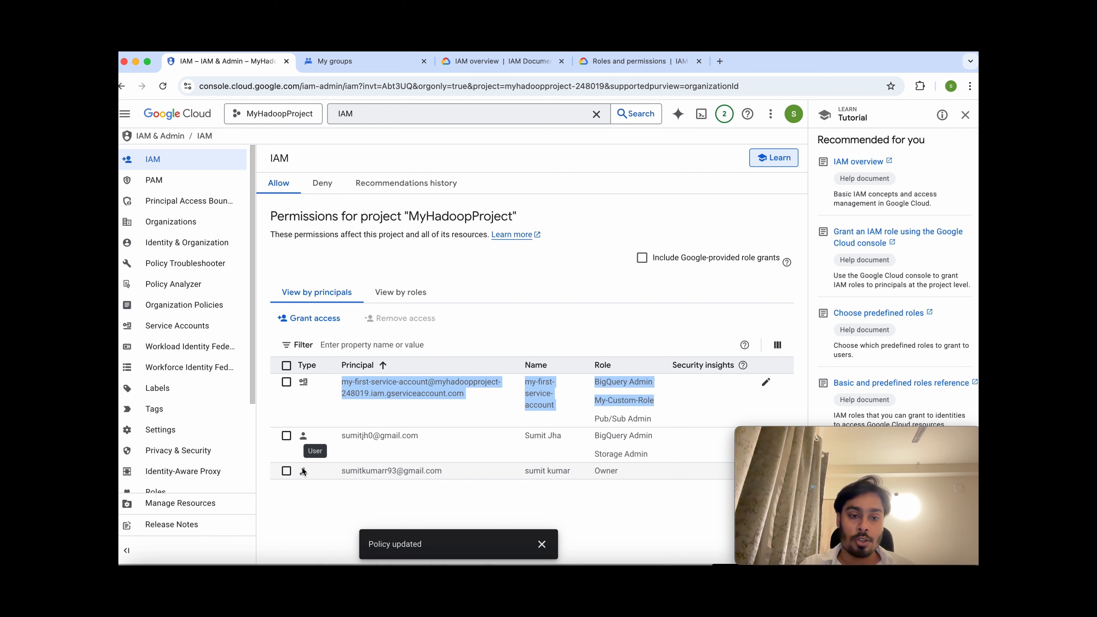
pyautogui.scroll(-5, 173, 433)
pyautogui.click(160, 479)
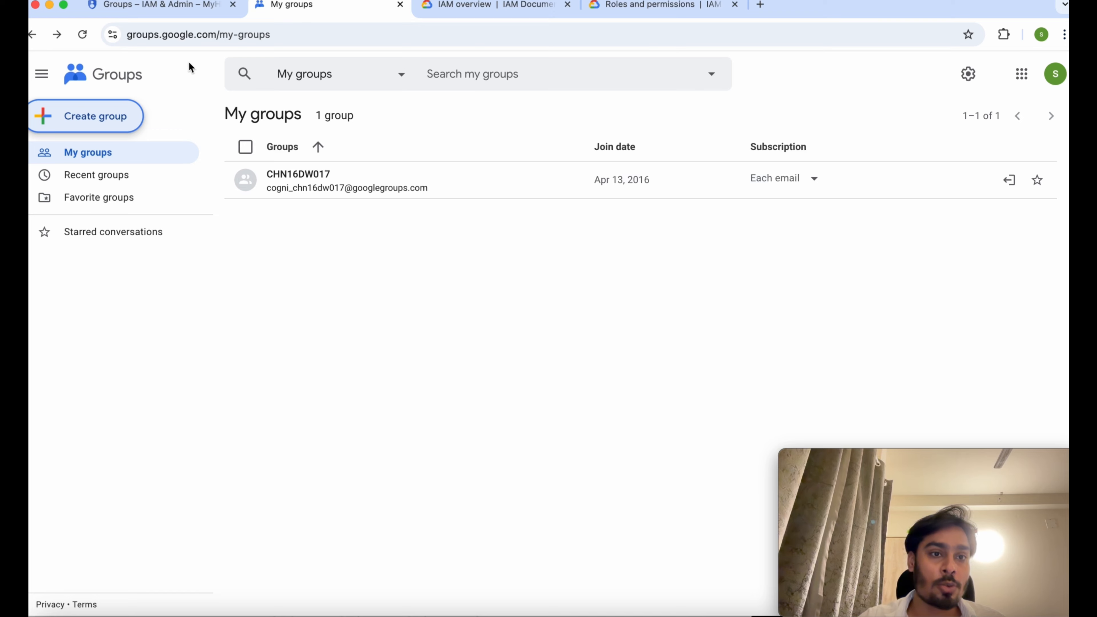
# Select the Groups page's web address, then return to the console's Groups page.
pyautogui.click(273, 33)
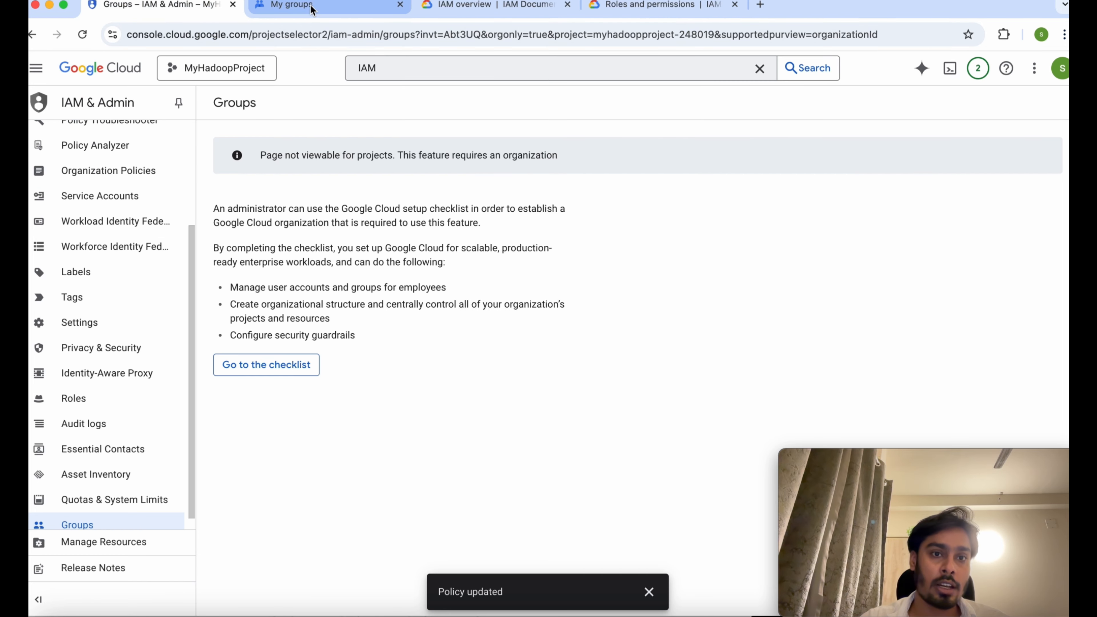
pyautogui.click(311, 7)
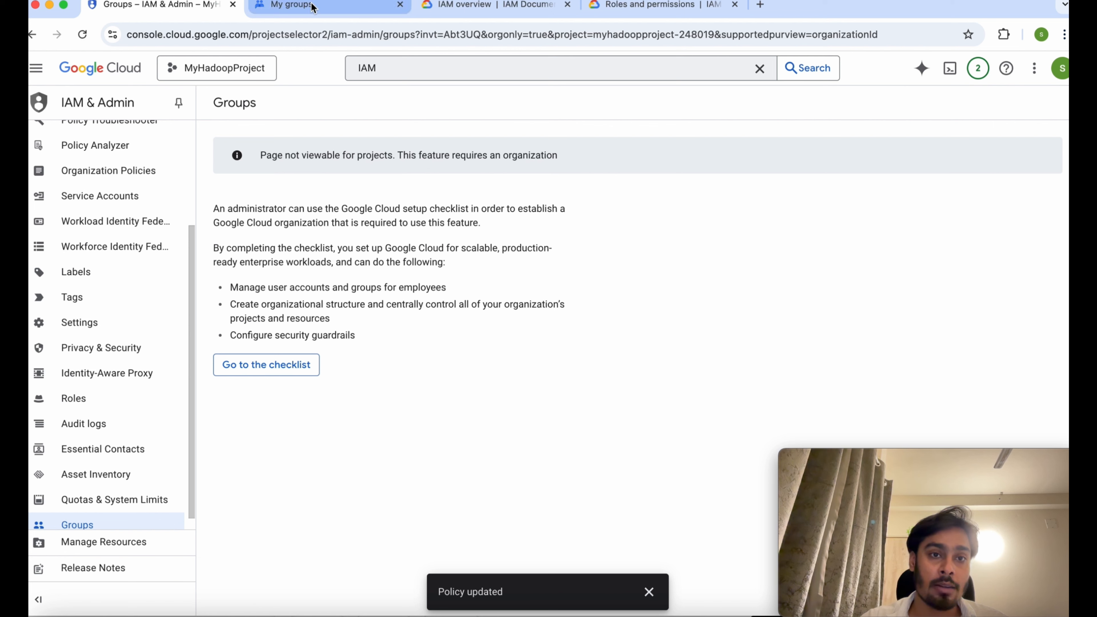
pyautogui.moveTo(194, 268); pyautogui.dragTo(193, 162)
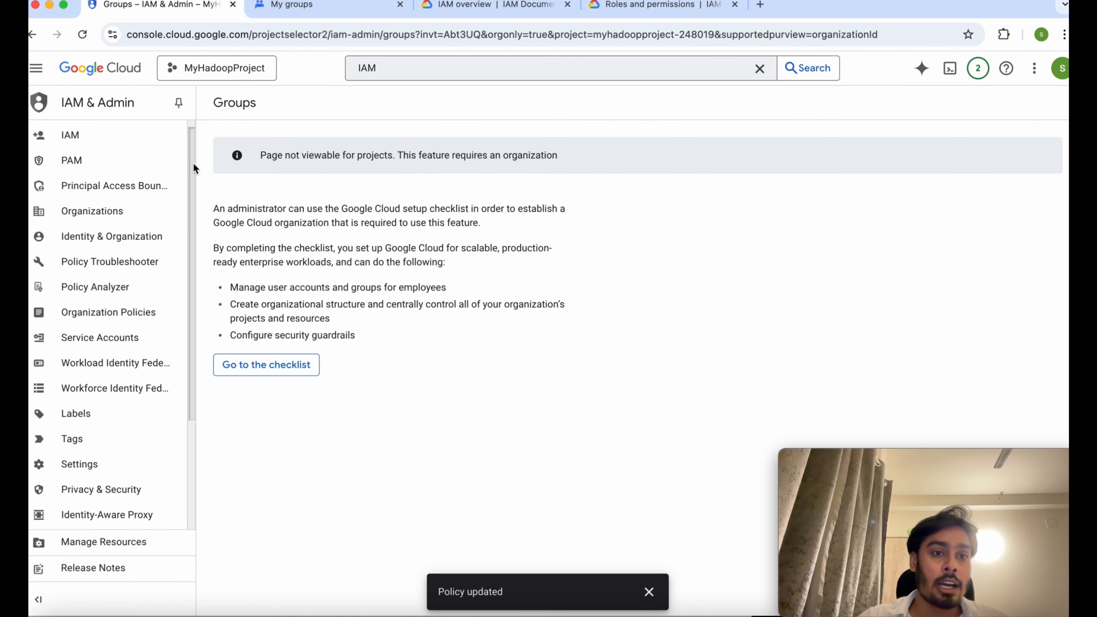